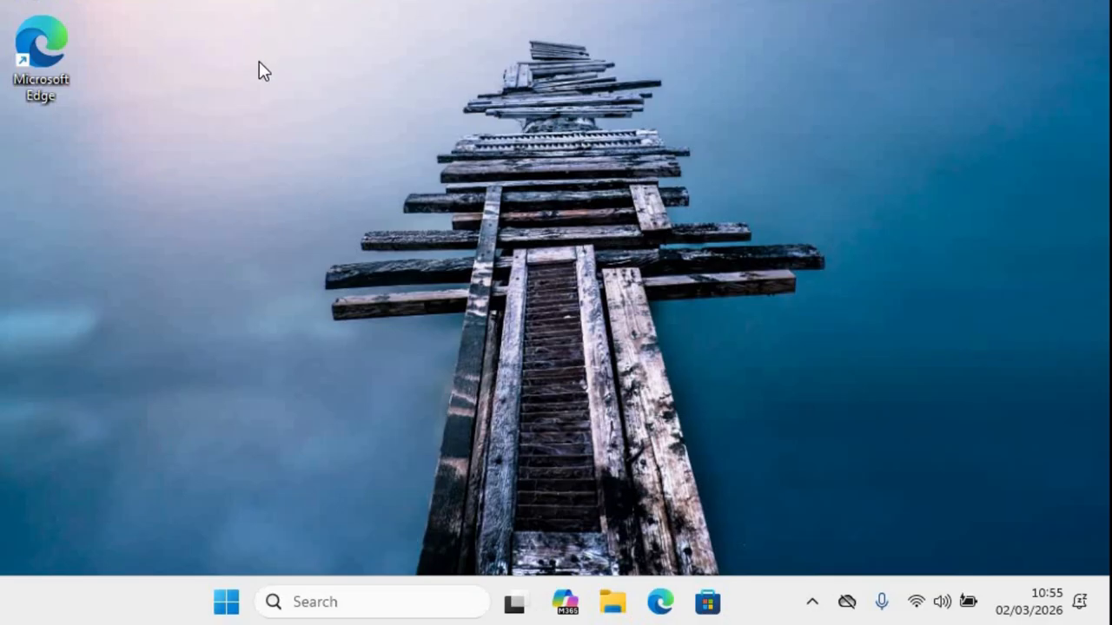
right_click(274, 121)
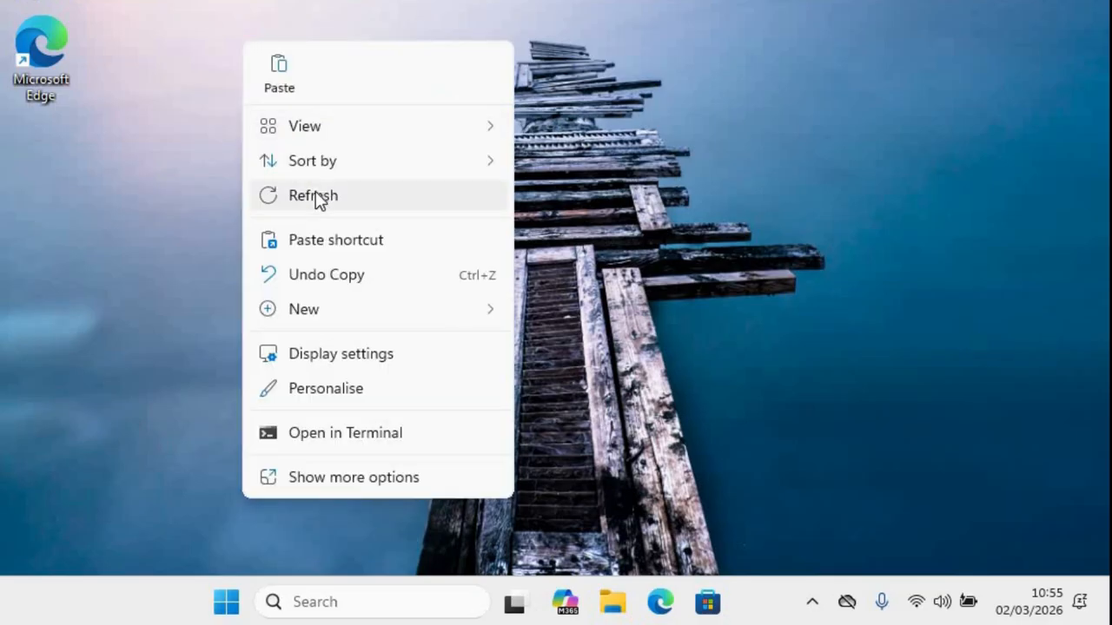
left_click(318, 195)
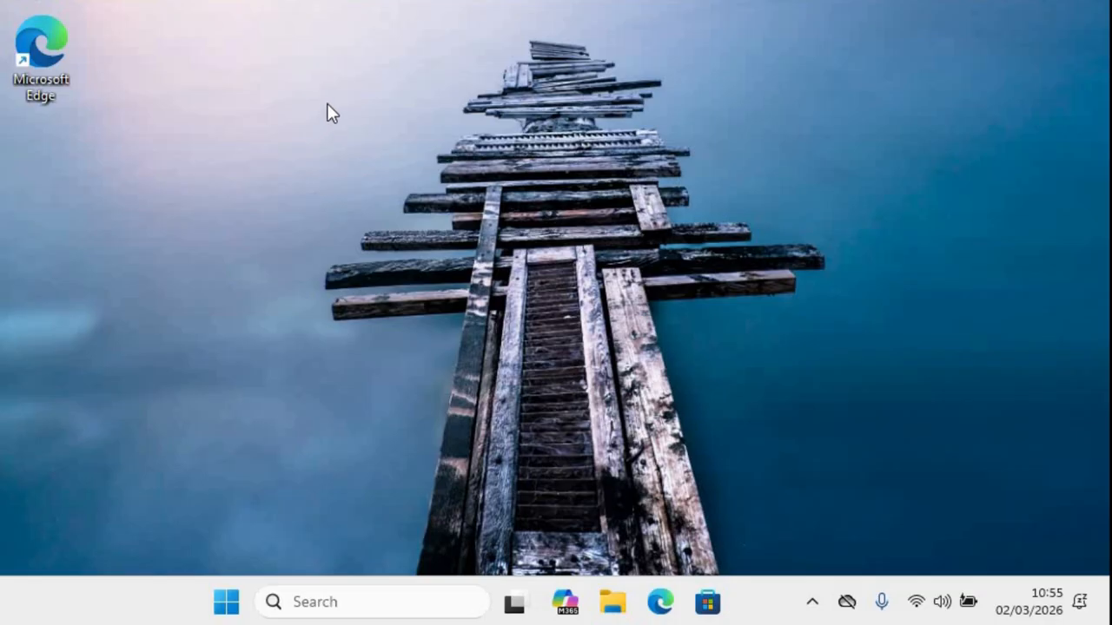
right_click(261, 13)
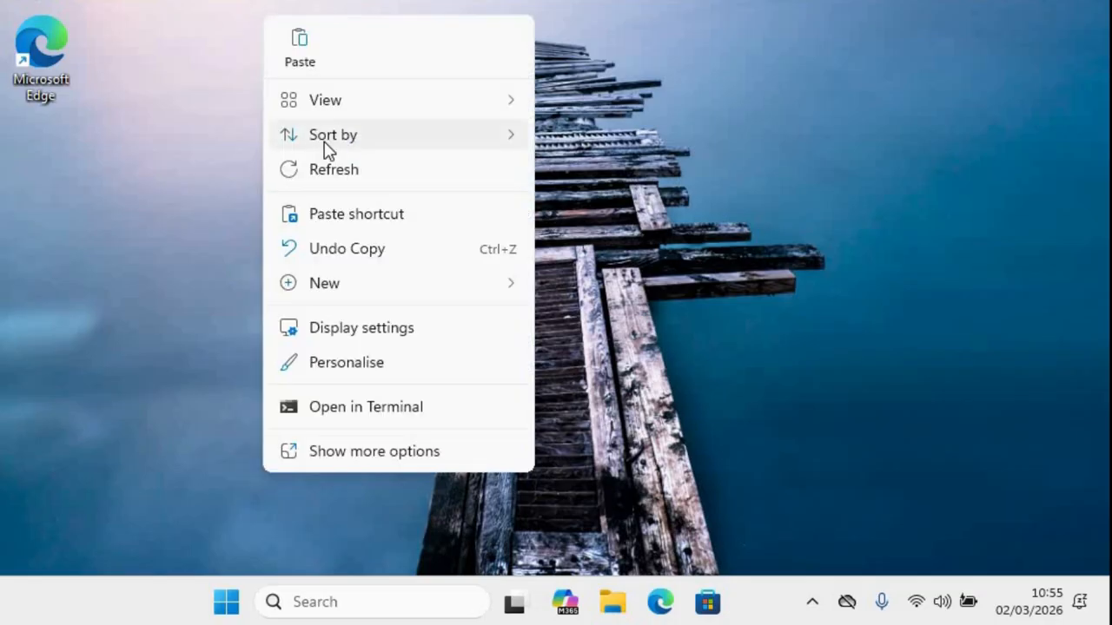
left_click(338, 171)
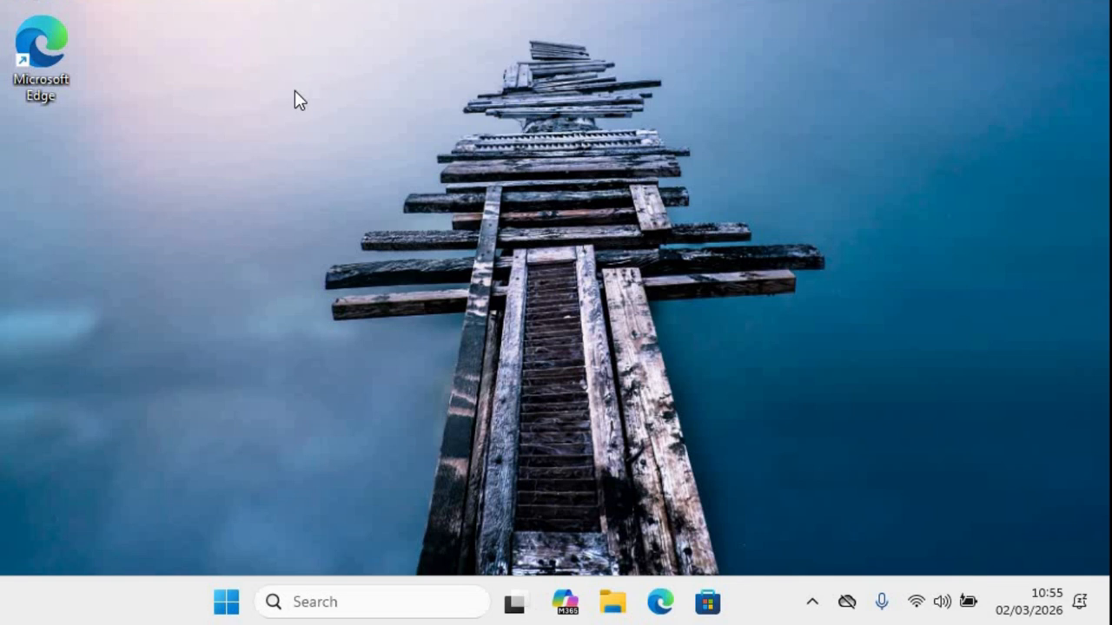
right_click(282, 42)
left_click(345, 188)
right_click(328, 43)
left_click(390, 200)
Step: Open Device Manager and expand the display adaptors category to check which graphics adapter is installed
right_click(223, 605)
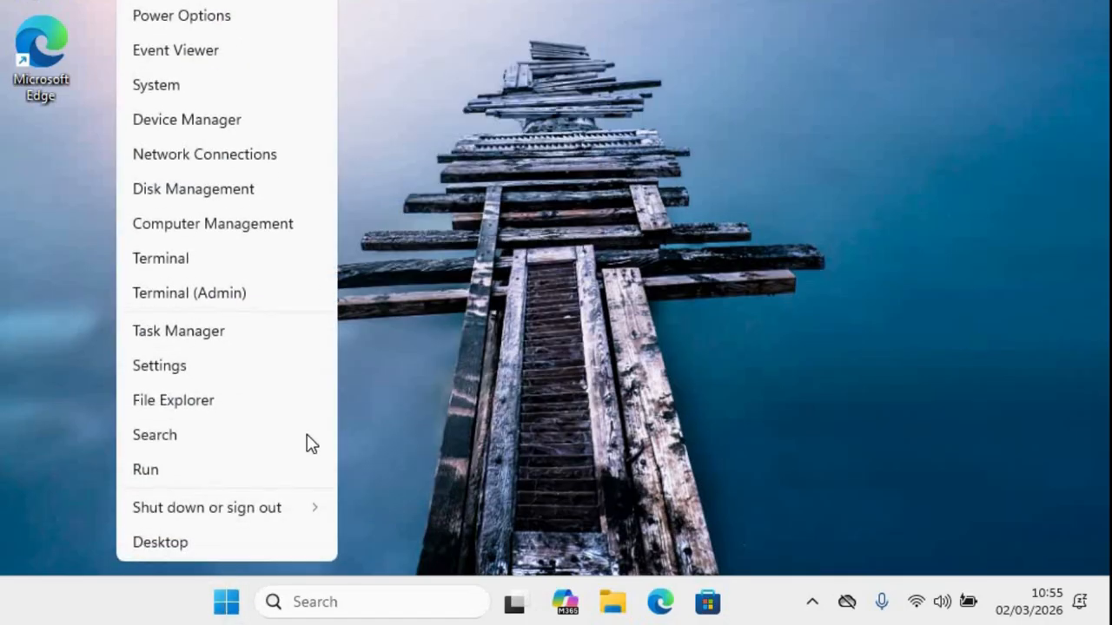
left_click(207, 126)
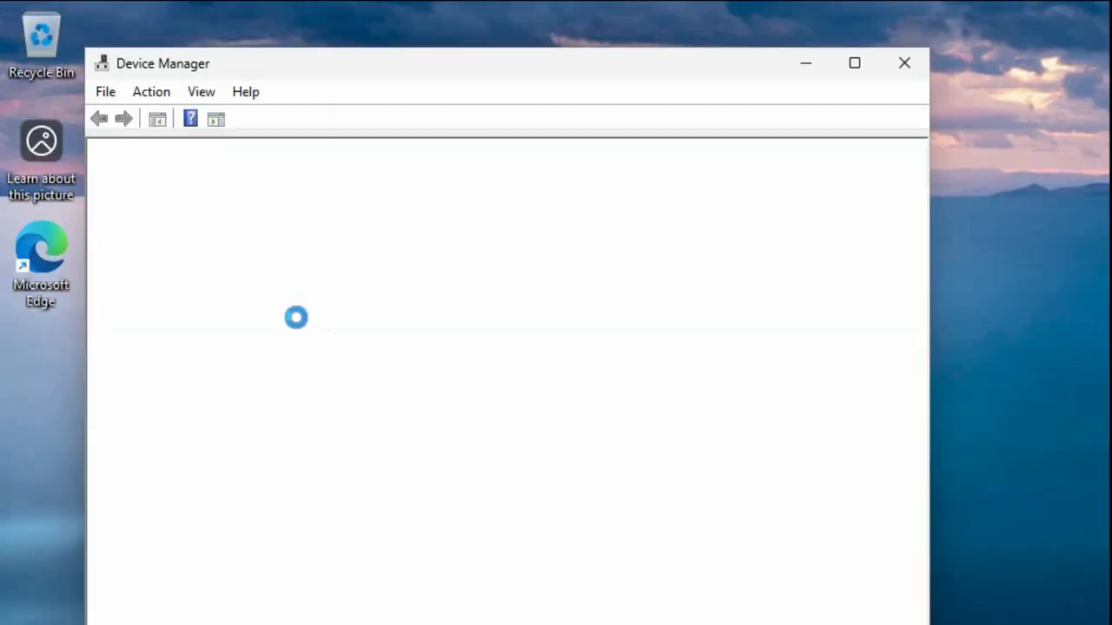
left_click(191, 289)
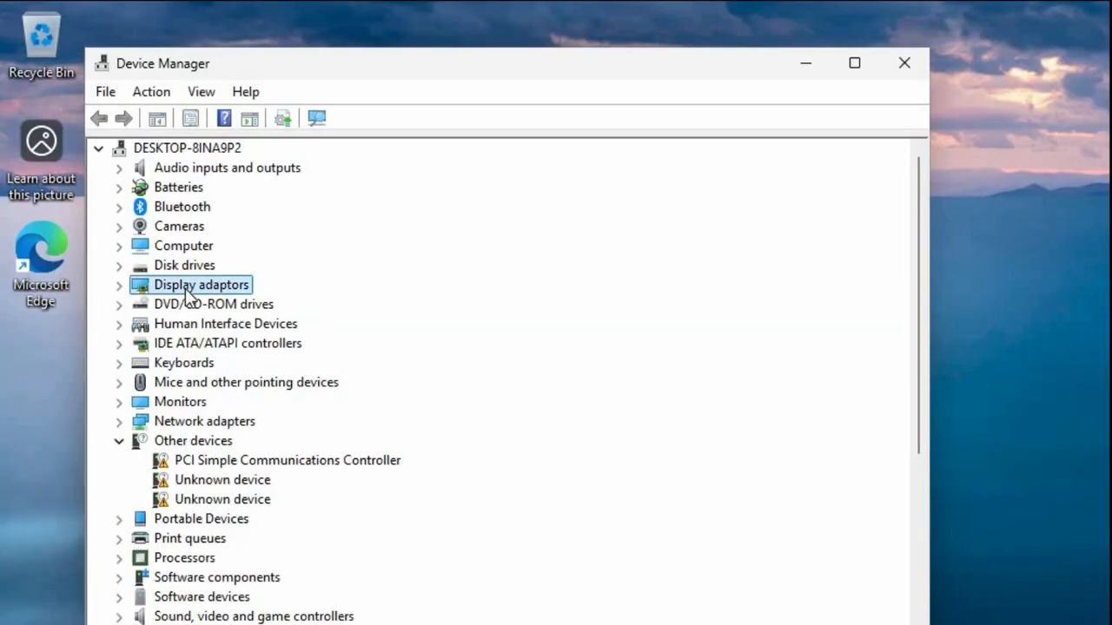
double_click(190, 285)
left_click(256, 304)
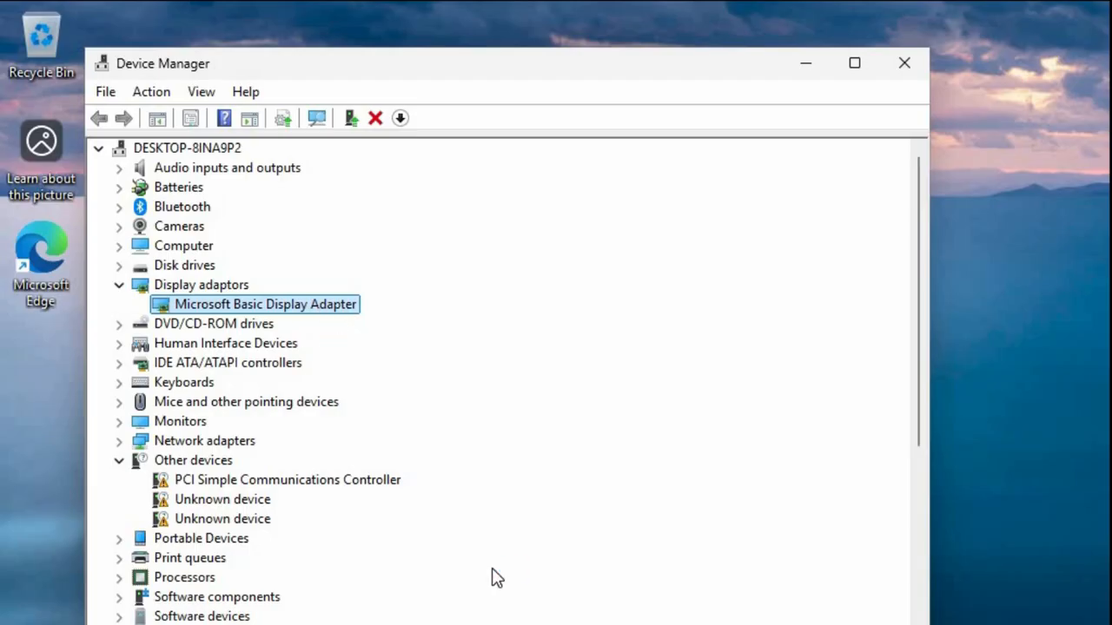
double_click(40, 256)
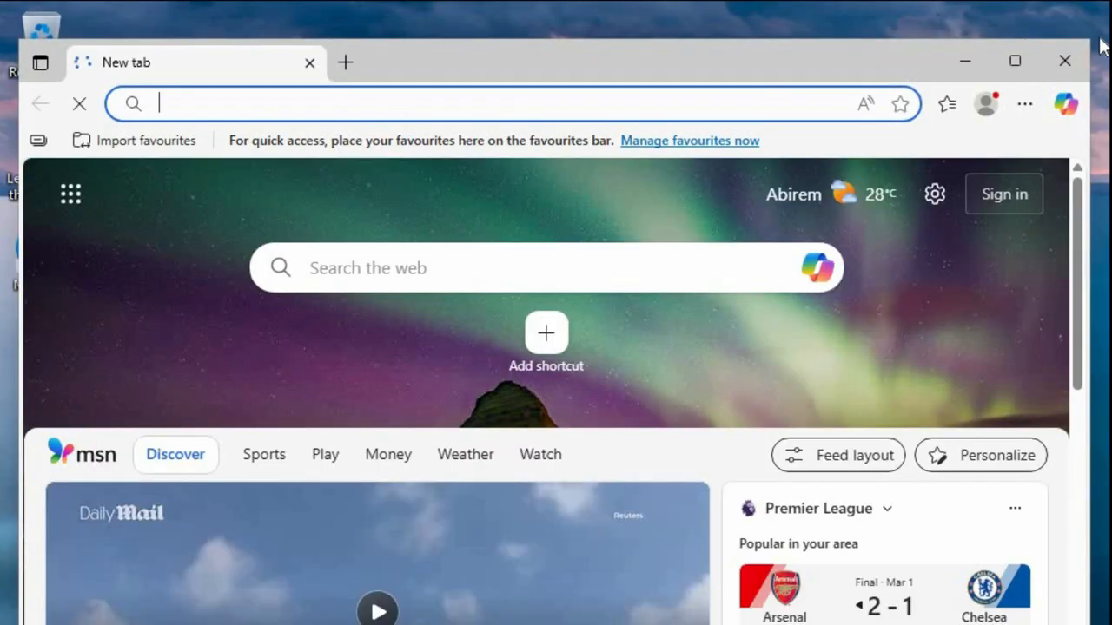
left_click(1013, 63)
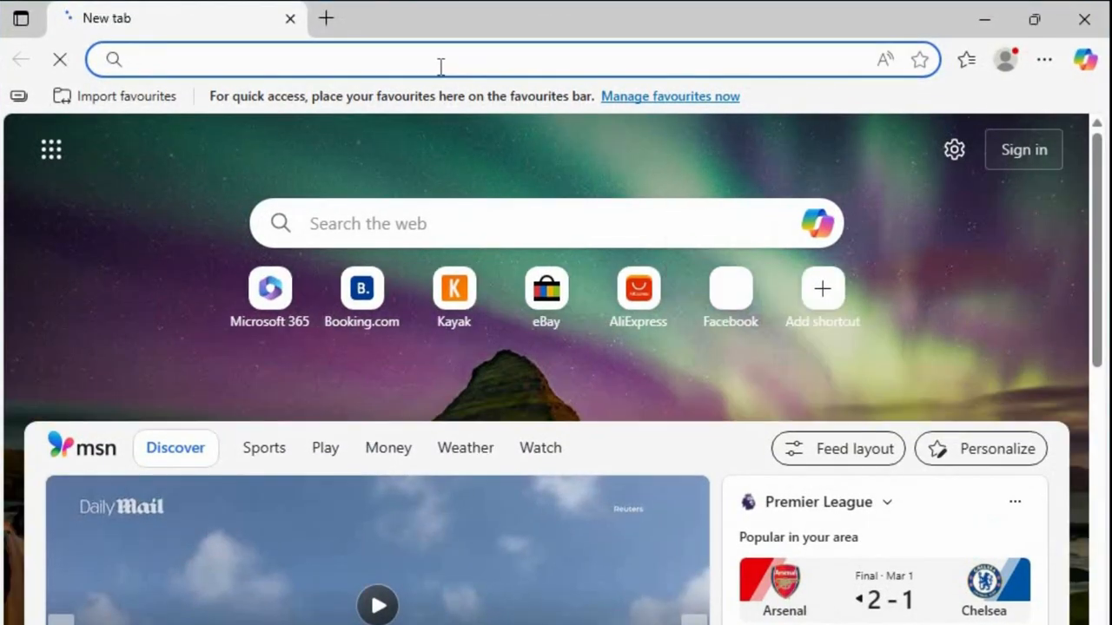
type("www.gg")
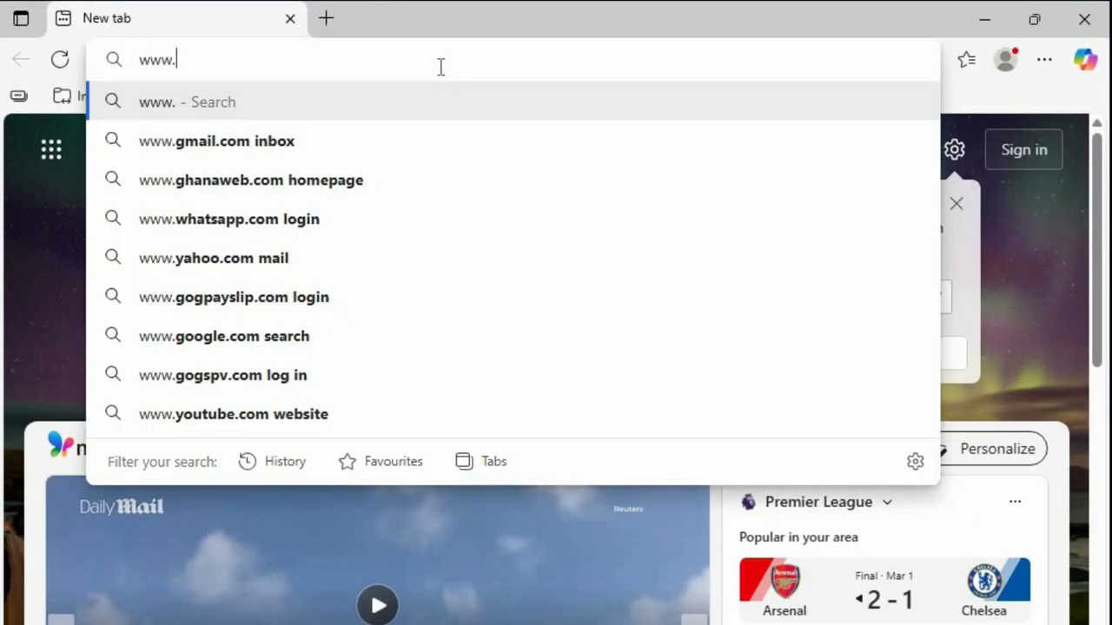
key("BackSpace")
type("oogle,com")
key("Return")
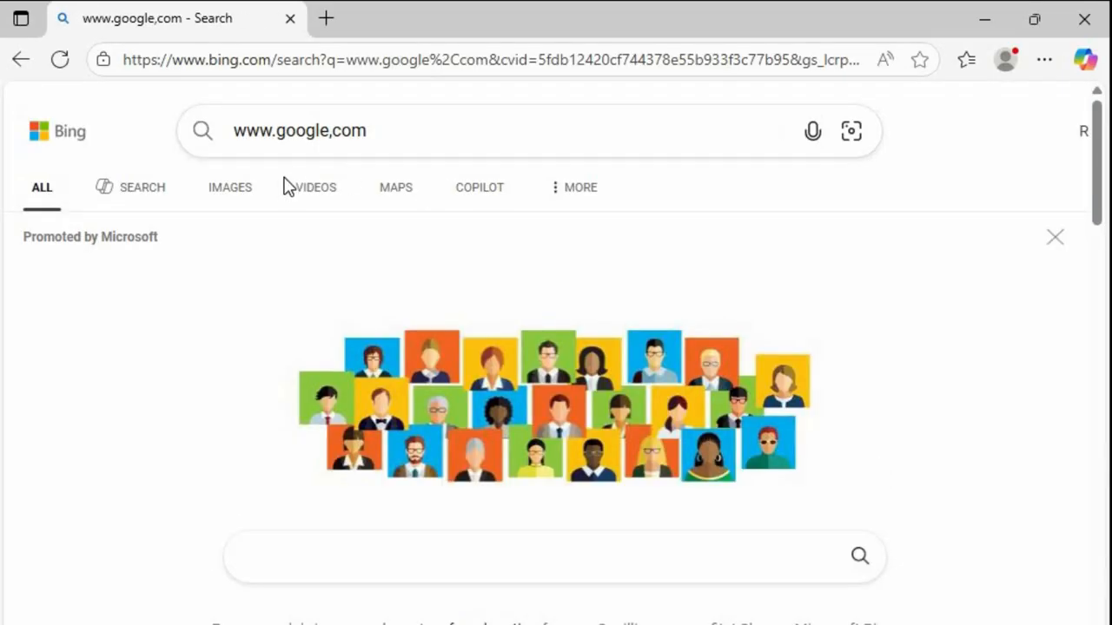
left_click(332, 141)
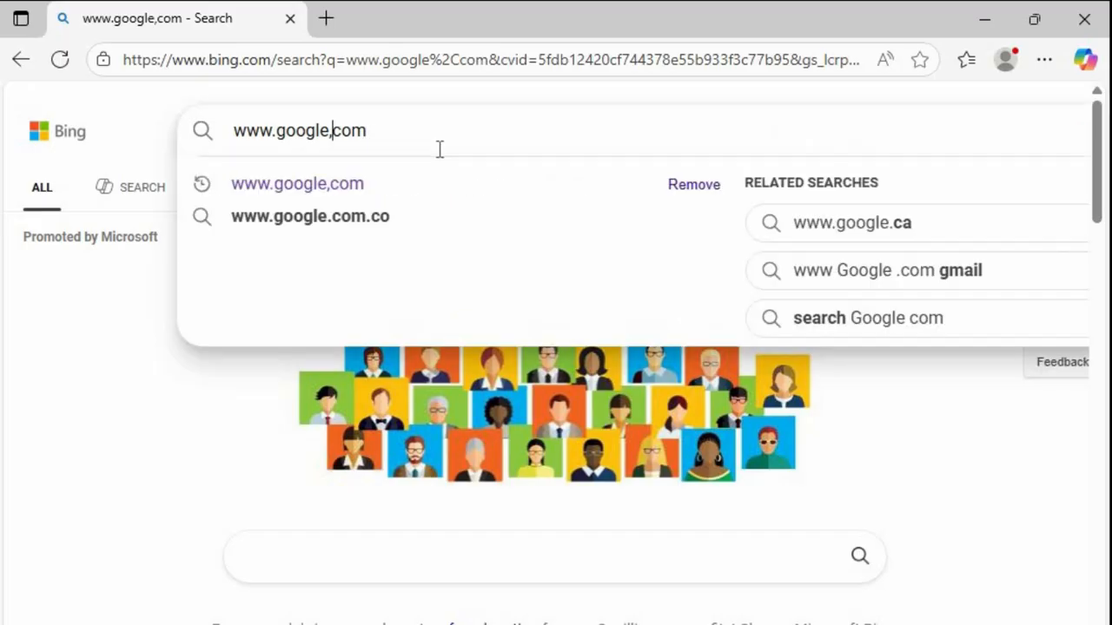
key("Delete")
type(".")
key("Return")
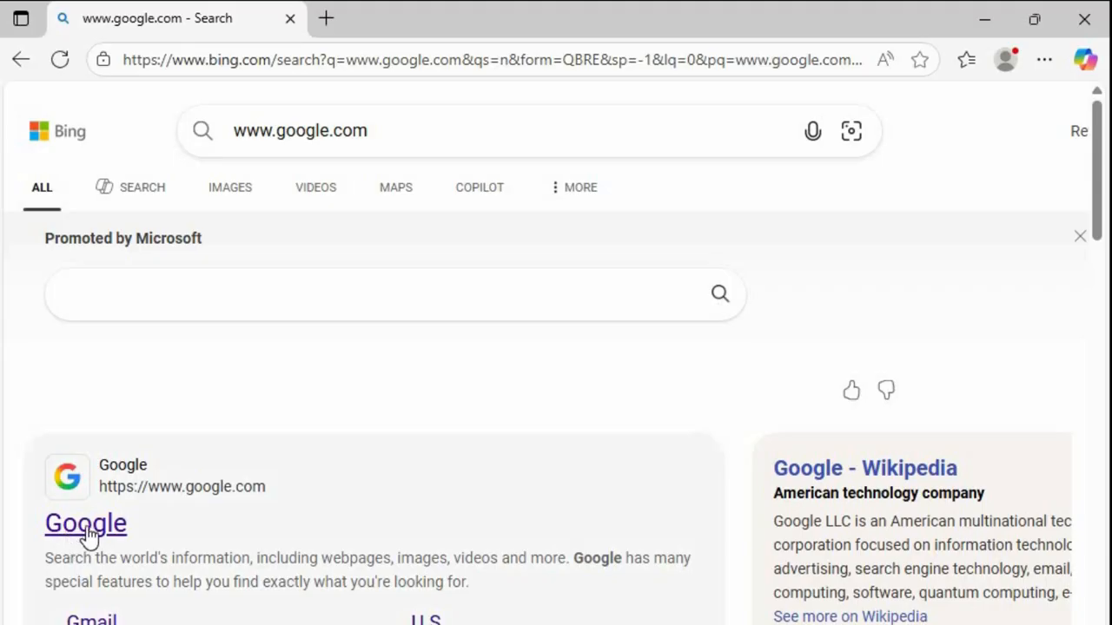
left_click(87, 531)
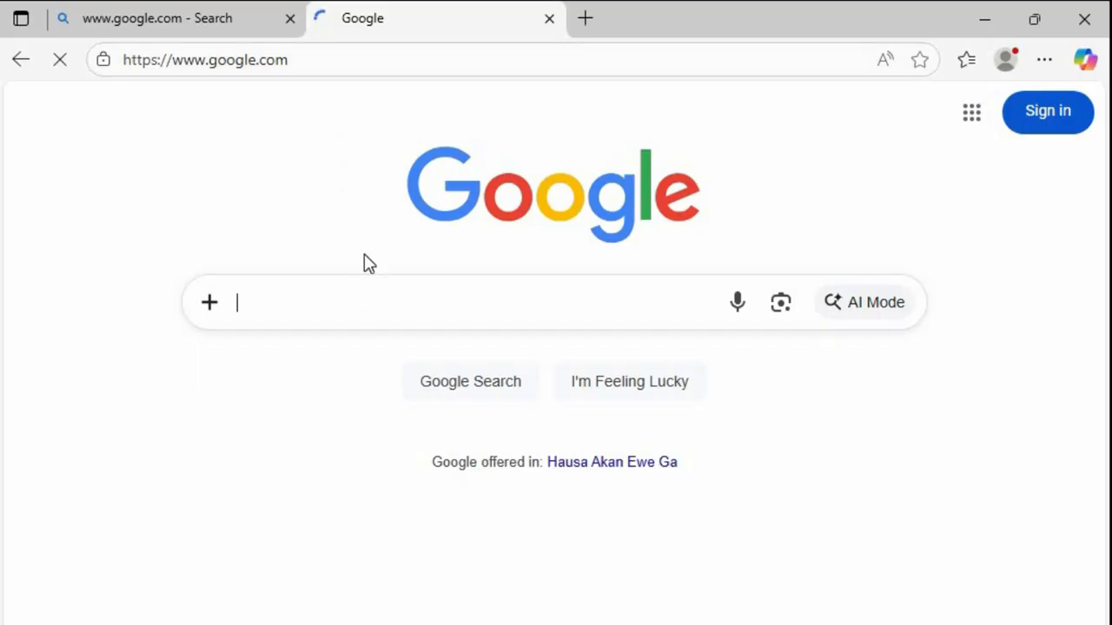
left_click(356, 316)
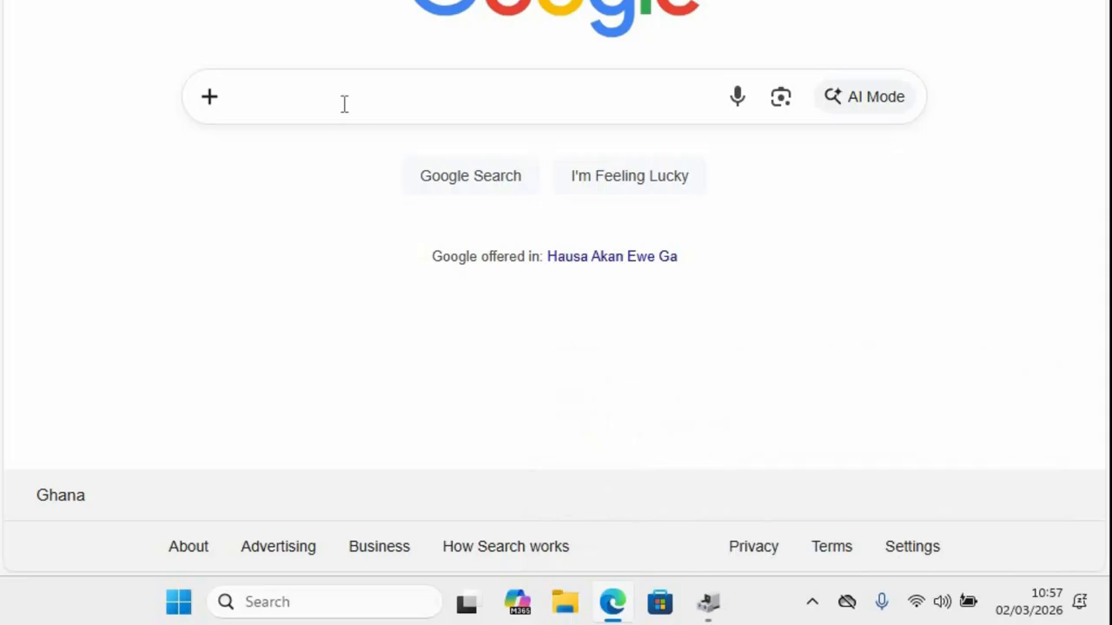
left_click(338, 292)
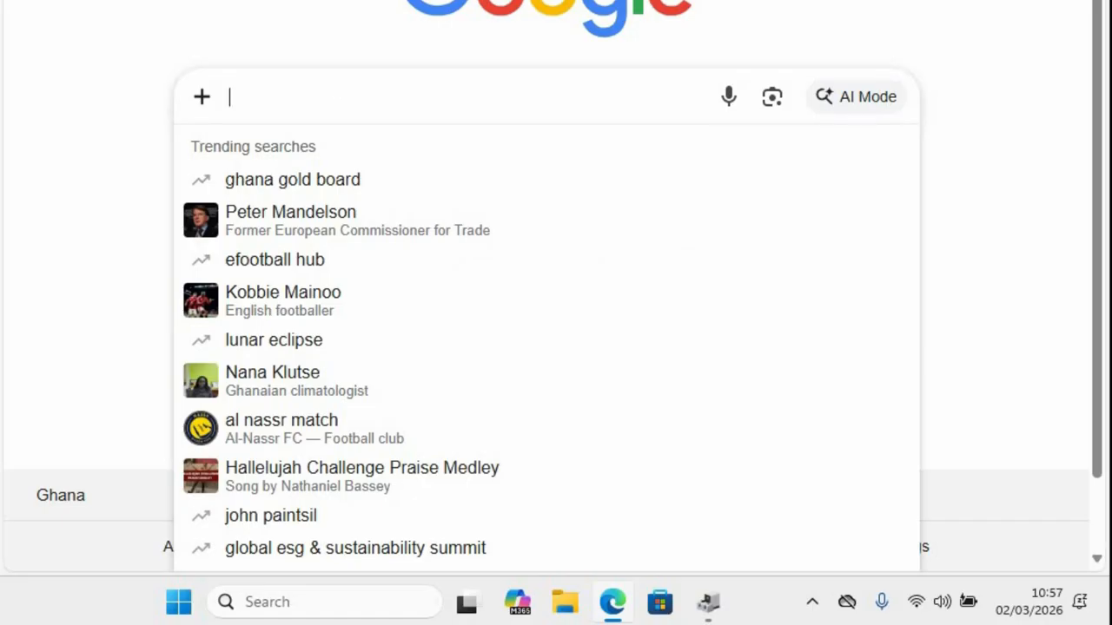
Step: Launch dxdiag through the Run dialog, check the computer's system model, and minimise the DirectX Diagnostic Tool
key("super+Down")
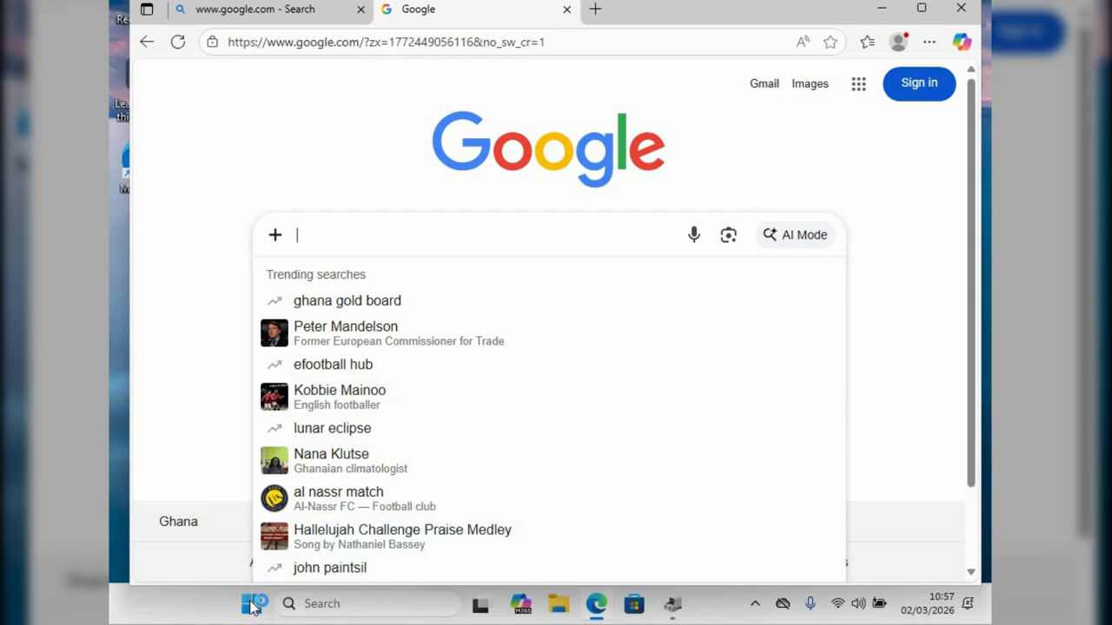
left_click(178, 601)
type("run")
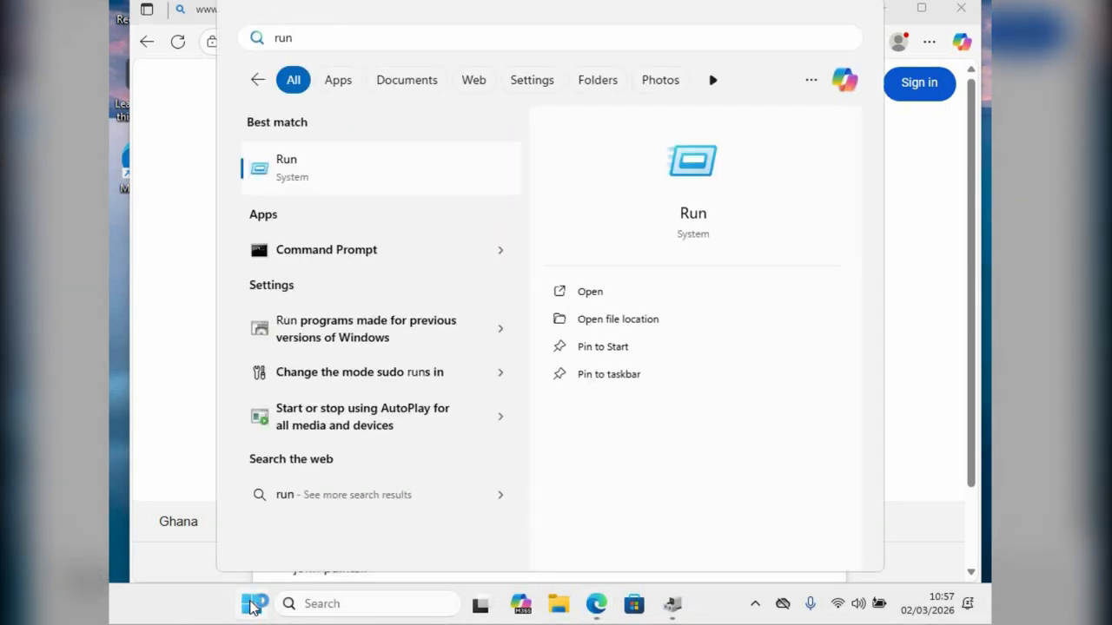
left_click(296, 171)
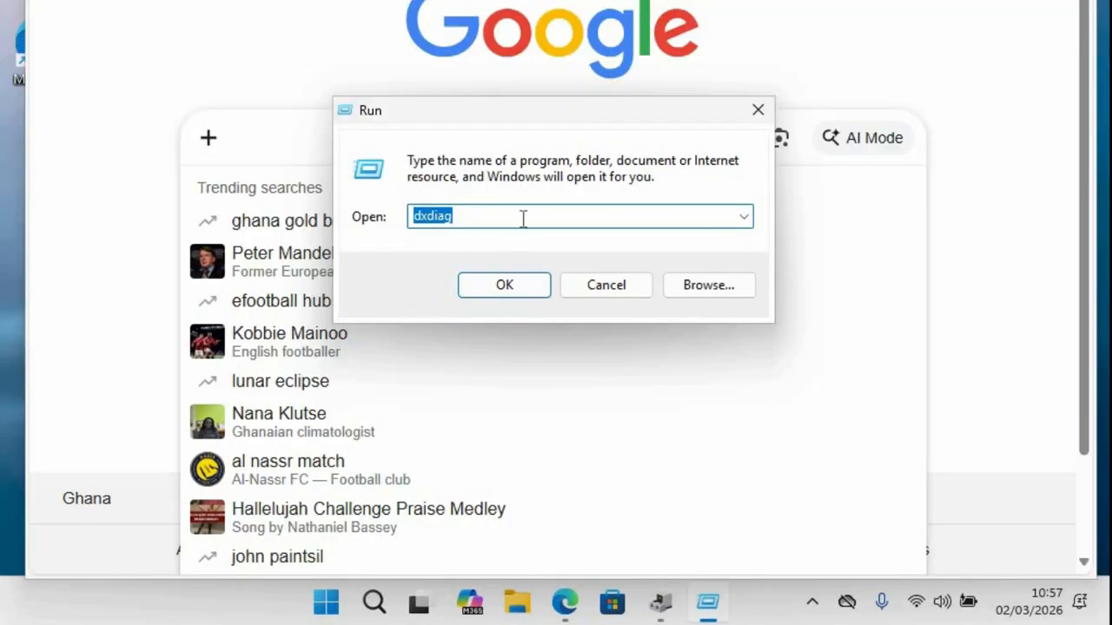
key("BackSpace")
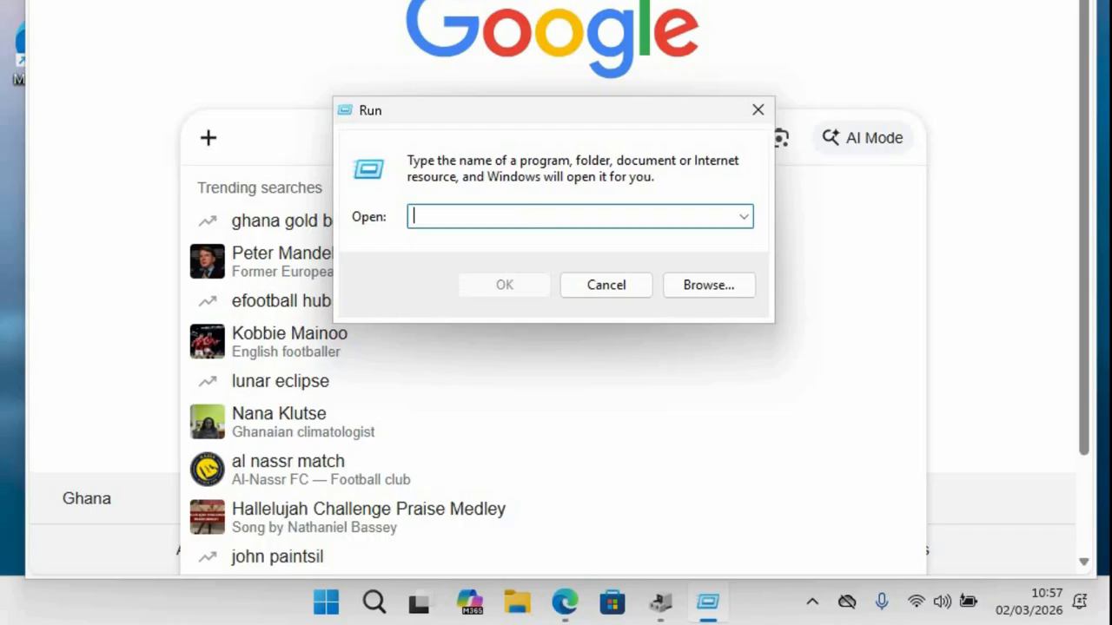
type("di")
key("BackSpace")
type("x")
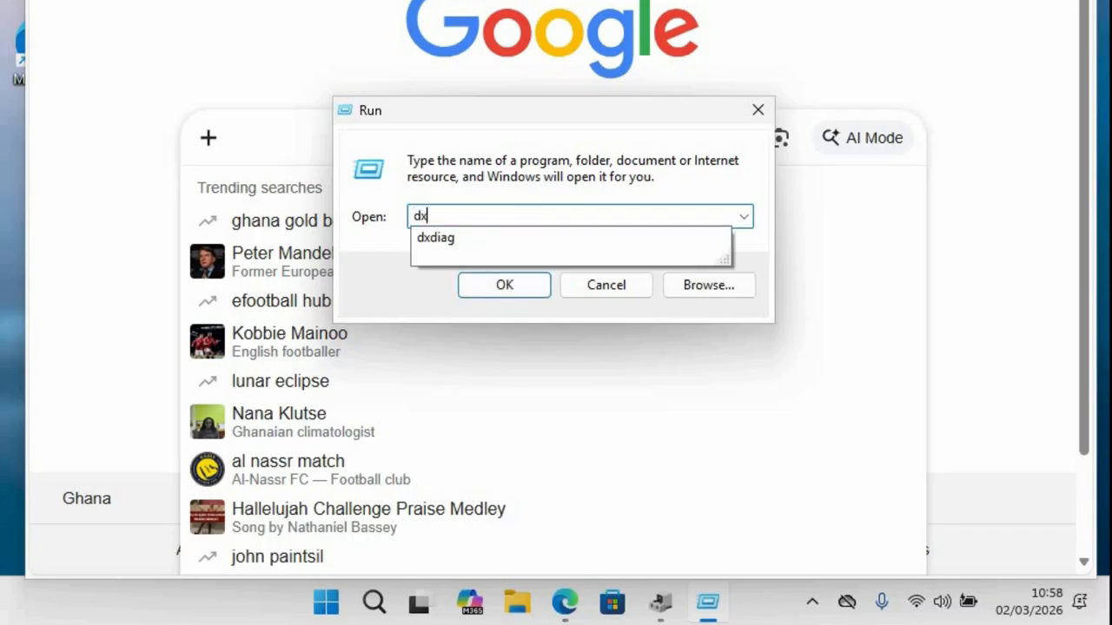
type("diag")
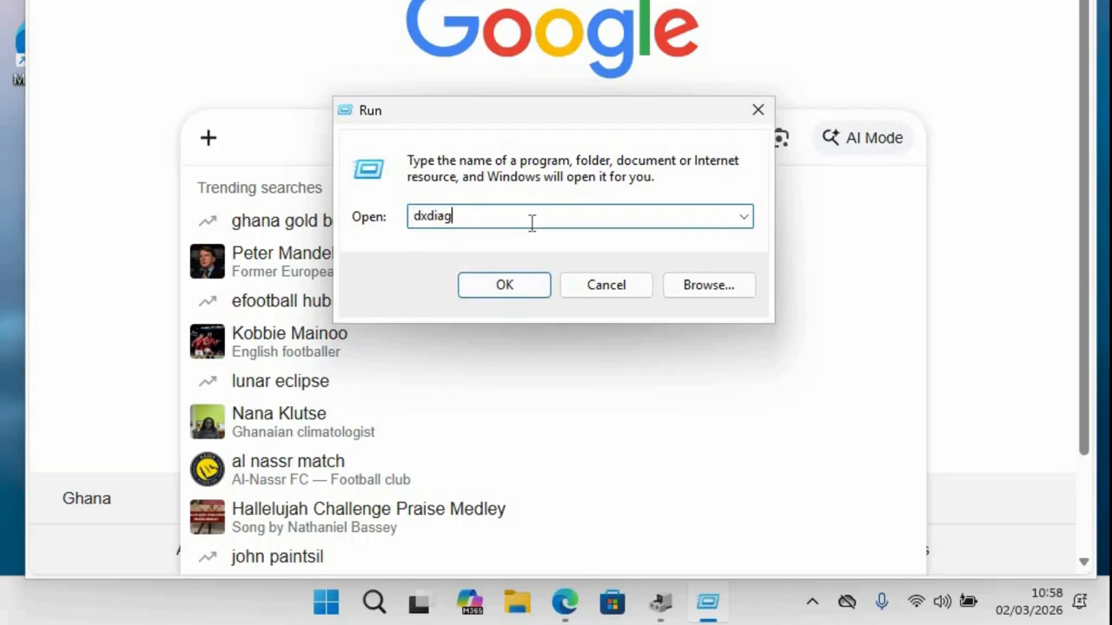
left_click(503, 285)
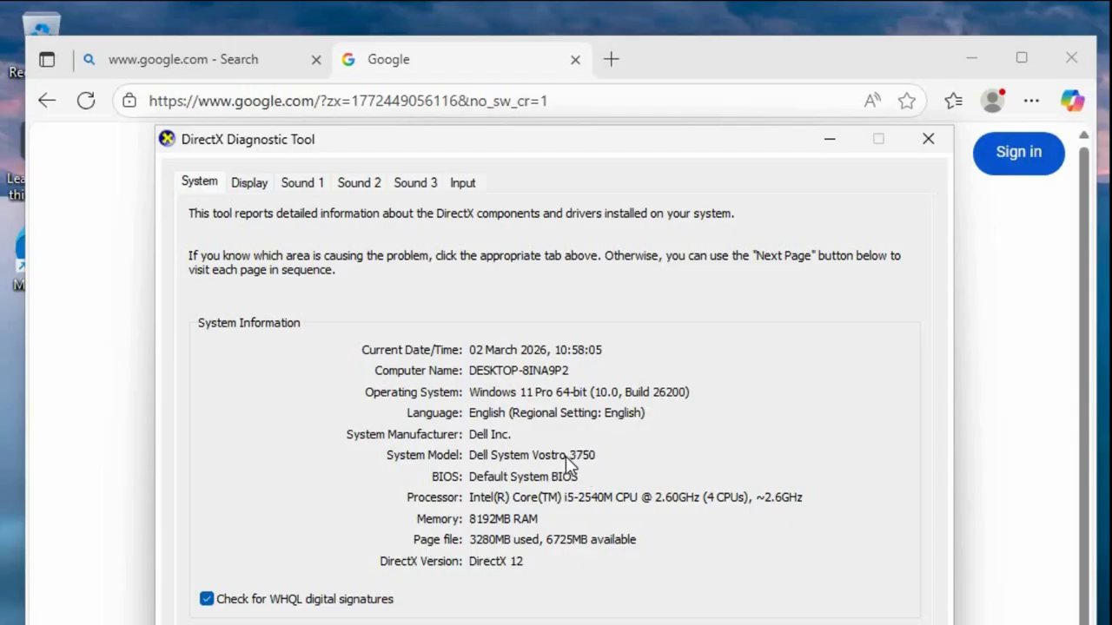
left_click(830, 140)
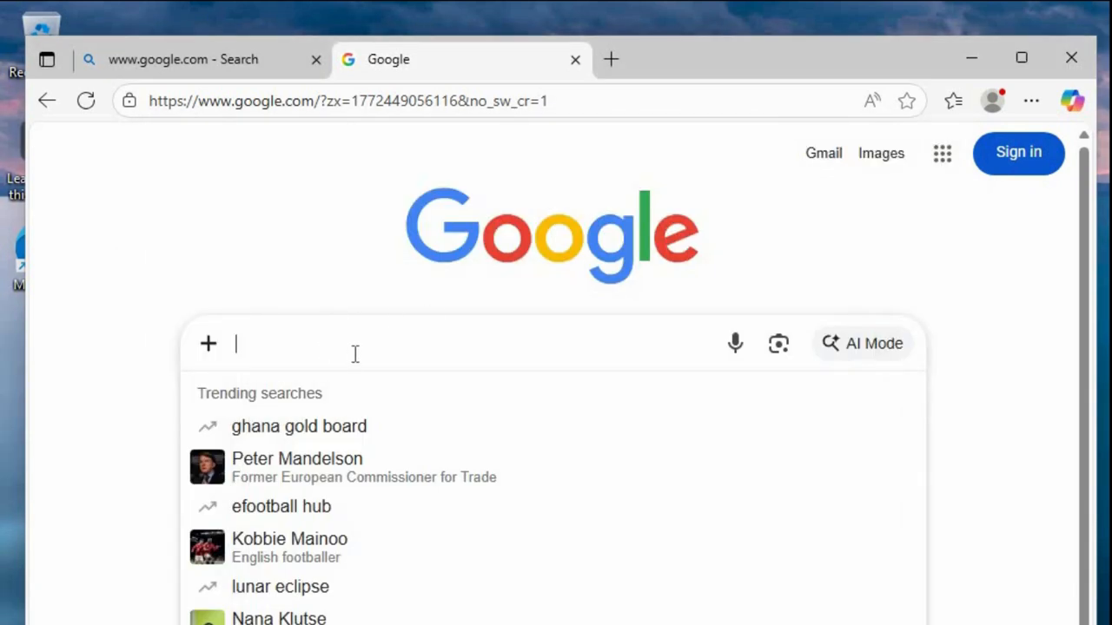
Step: Search Google for "download dell vostro 3750 drivers"
type("do")
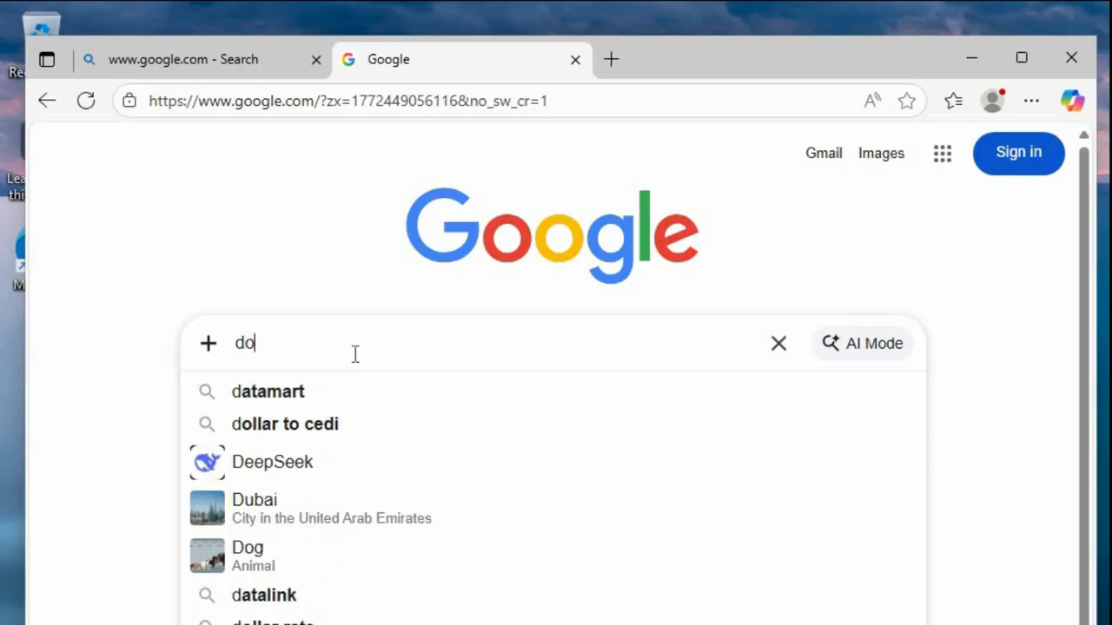
type("wnload ")
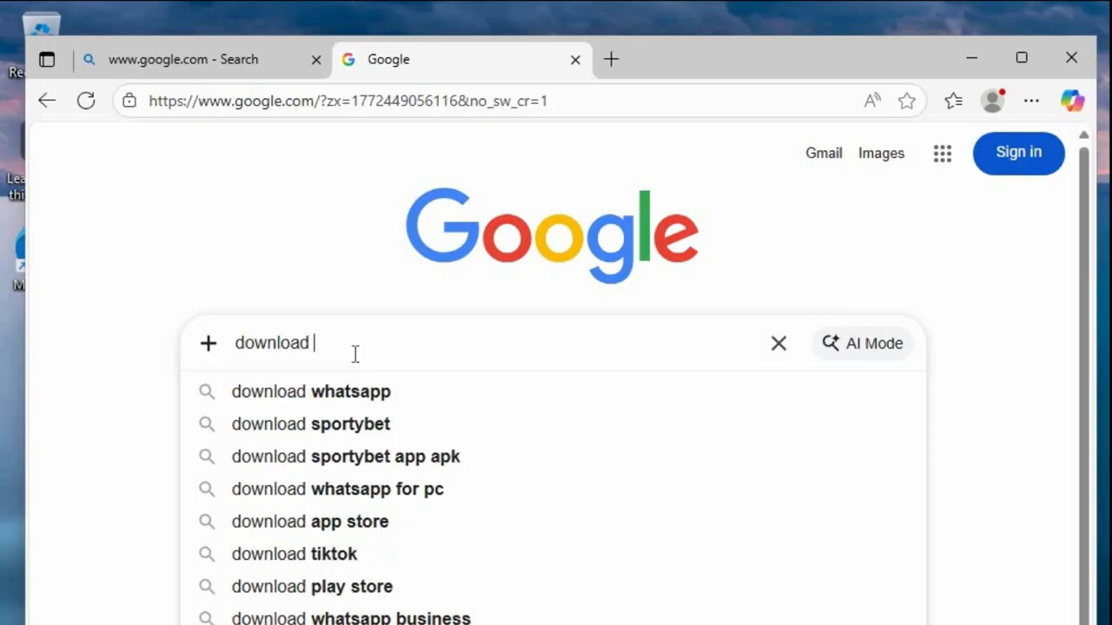
type("dell")
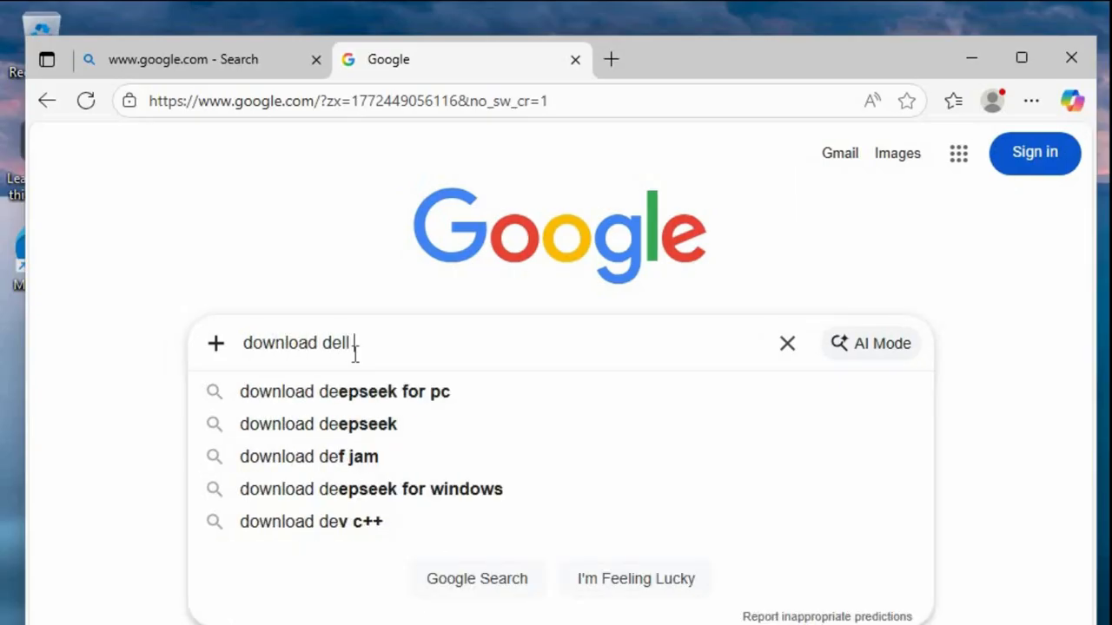
type(" vostro ")
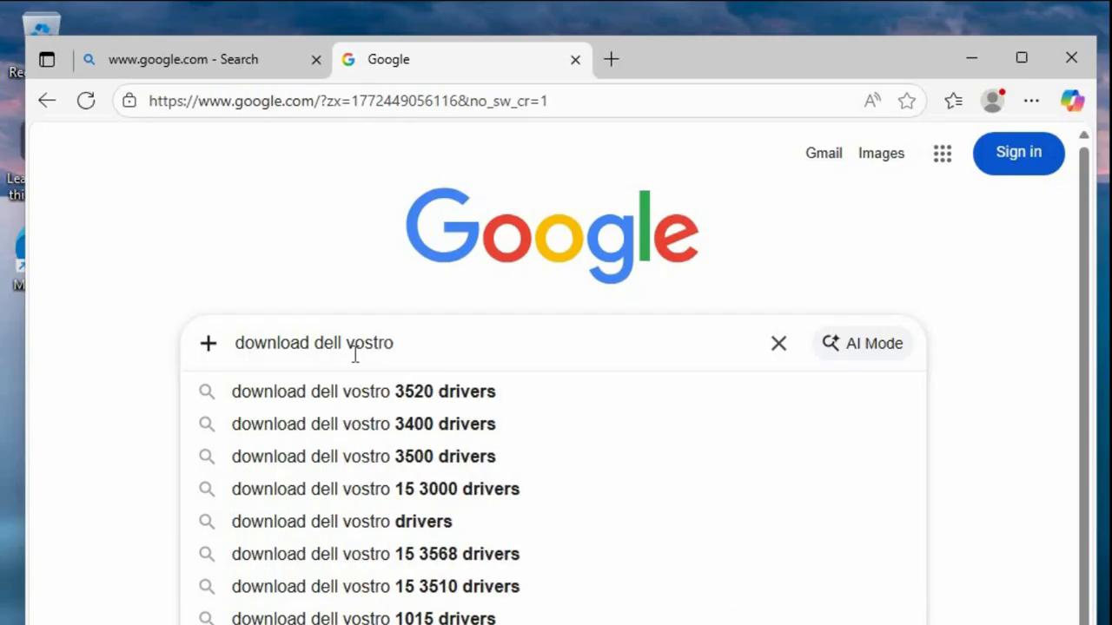
type("37")
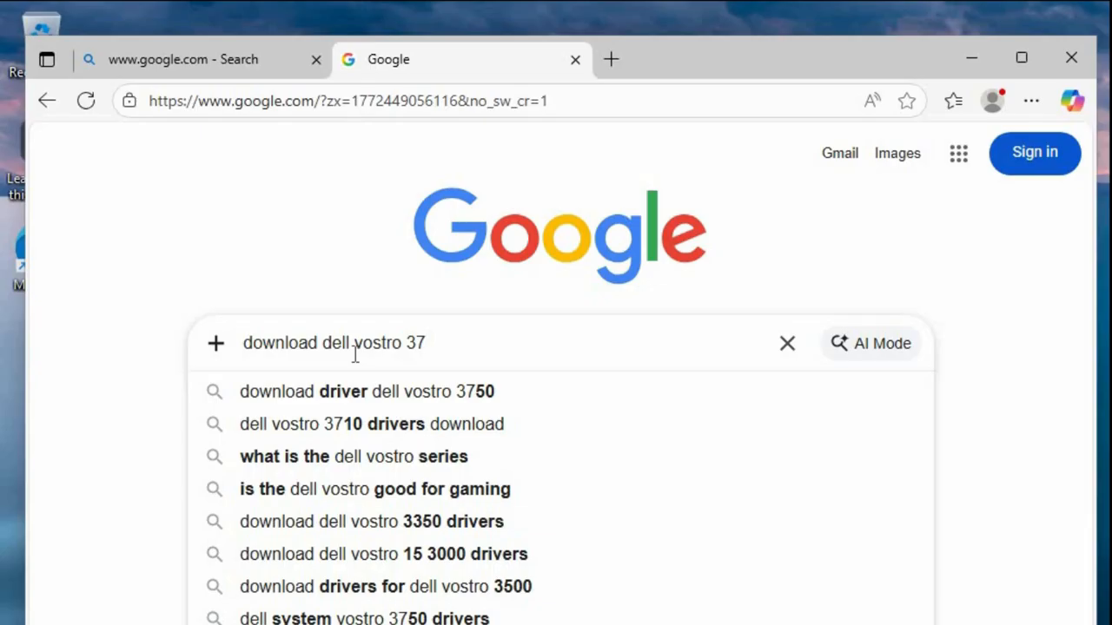
type("50")
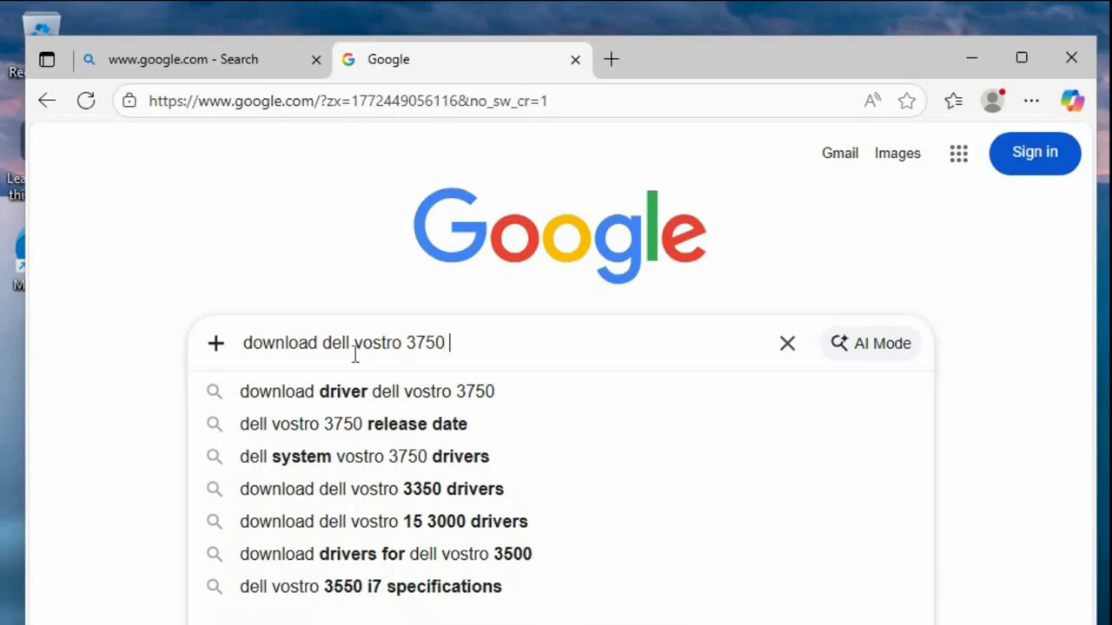
type(" drovers")
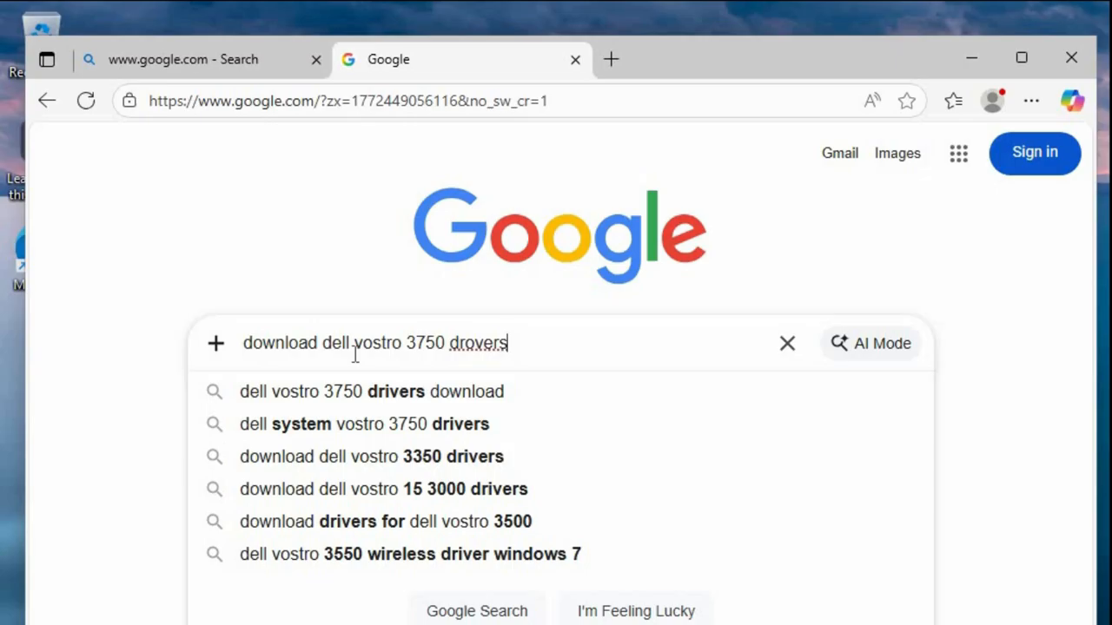
key("BackSpace")
key("BackSpace")
key("BackSpace")
key("BackSpace")
key("BackSpace")
key("BackSpace")
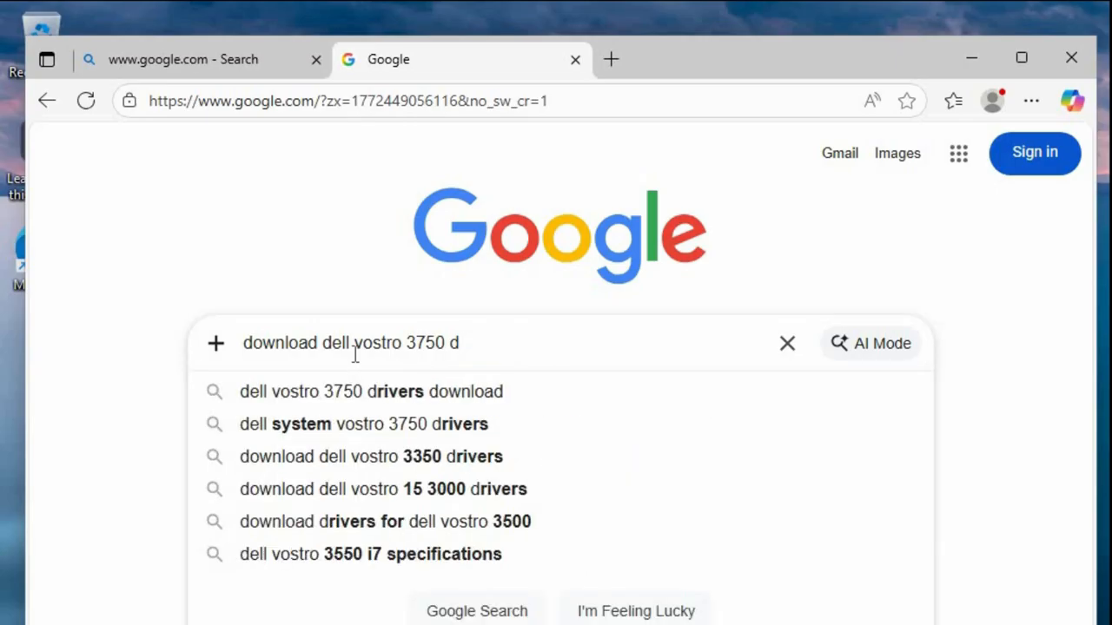
type("rivers")
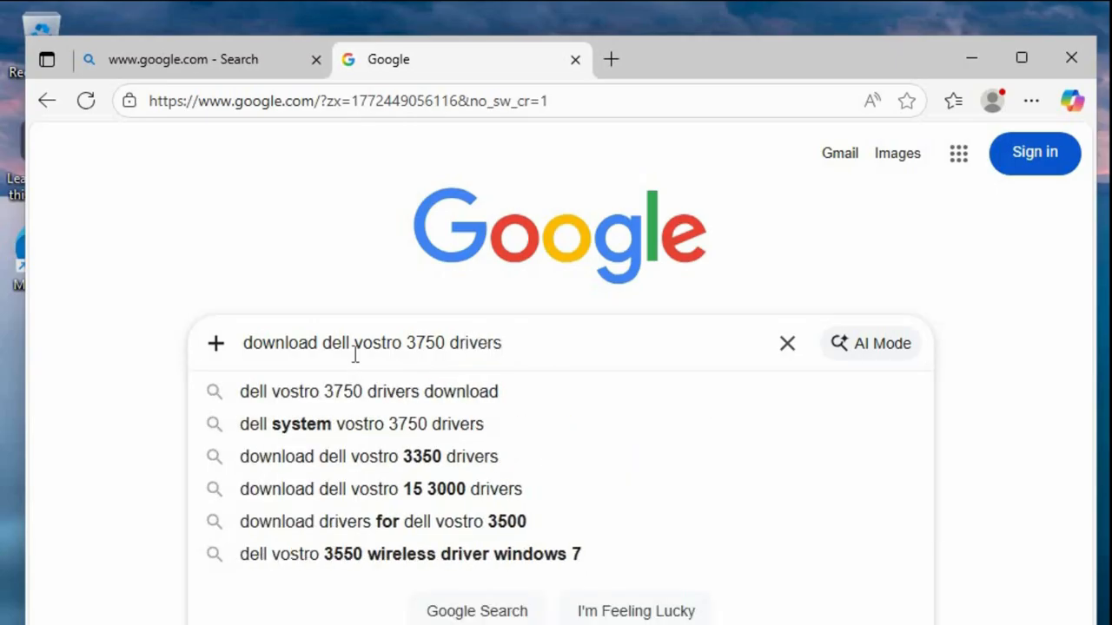
key("Return")
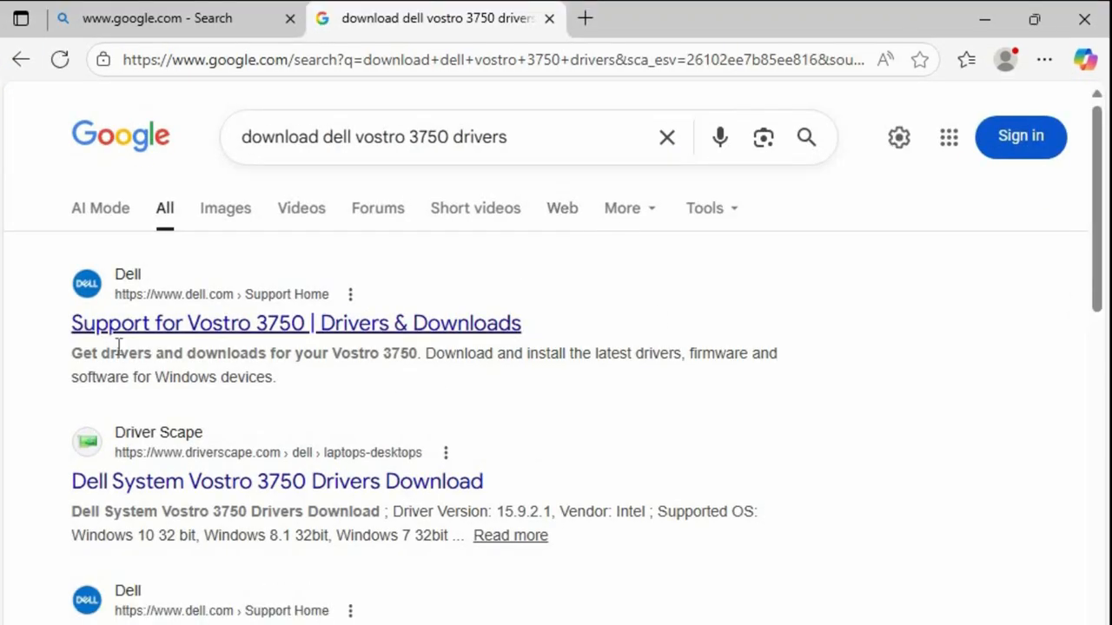
Step: Look through the search results and open Dell's "Support for Vostro 3750 | Drivers & Downloads" page
scroll(463, 458, "down", 12)
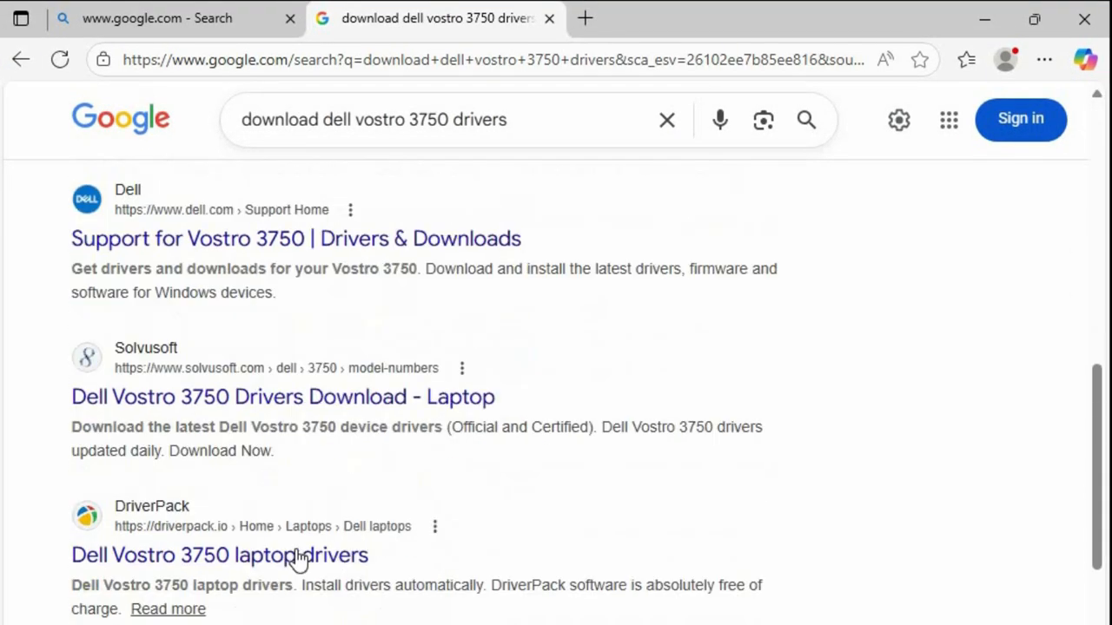
scroll(290, 554, "down", 3)
scroll(290, 543, "up", 15)
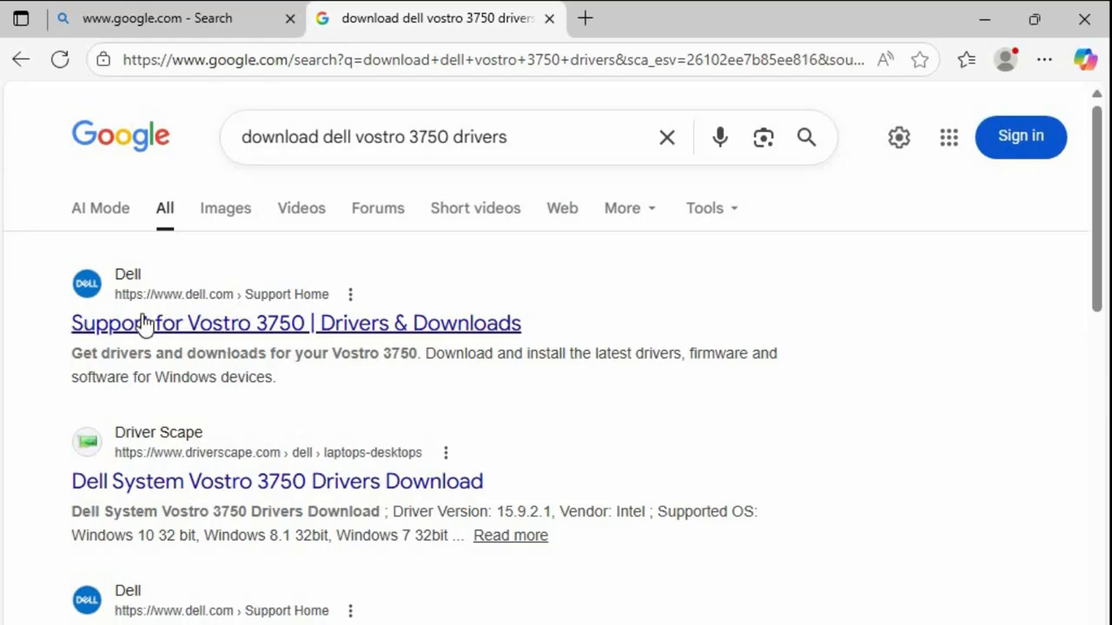
left_click(205, 331)
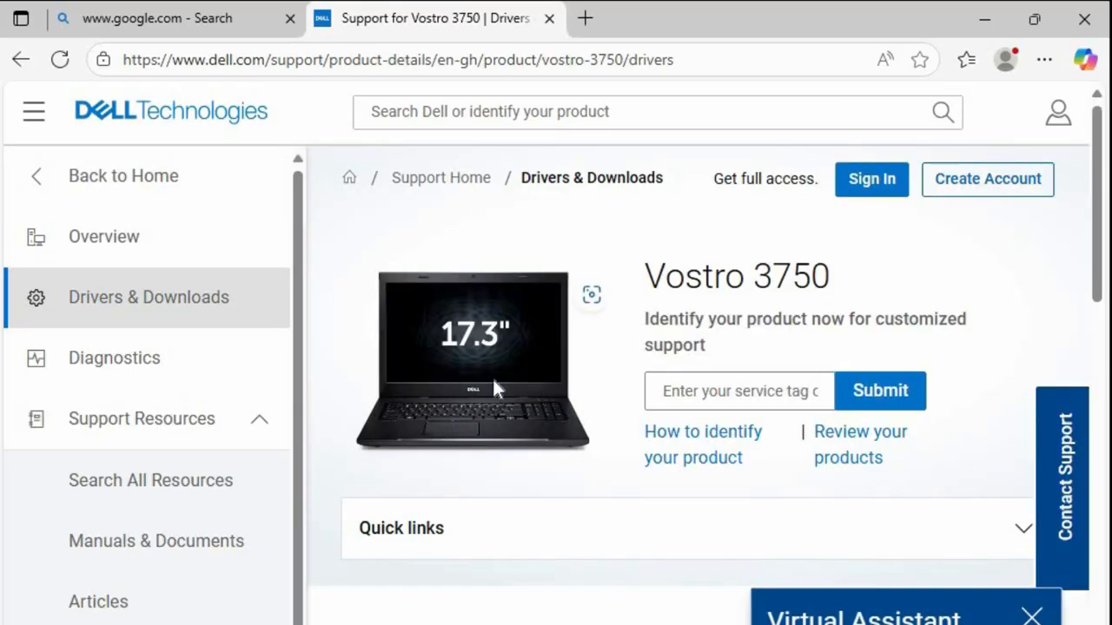
Step: Filter the available Vostro 3750 drivers by the operating system Windows 8, 64-bit
scroll(519, 405, "down", 3)
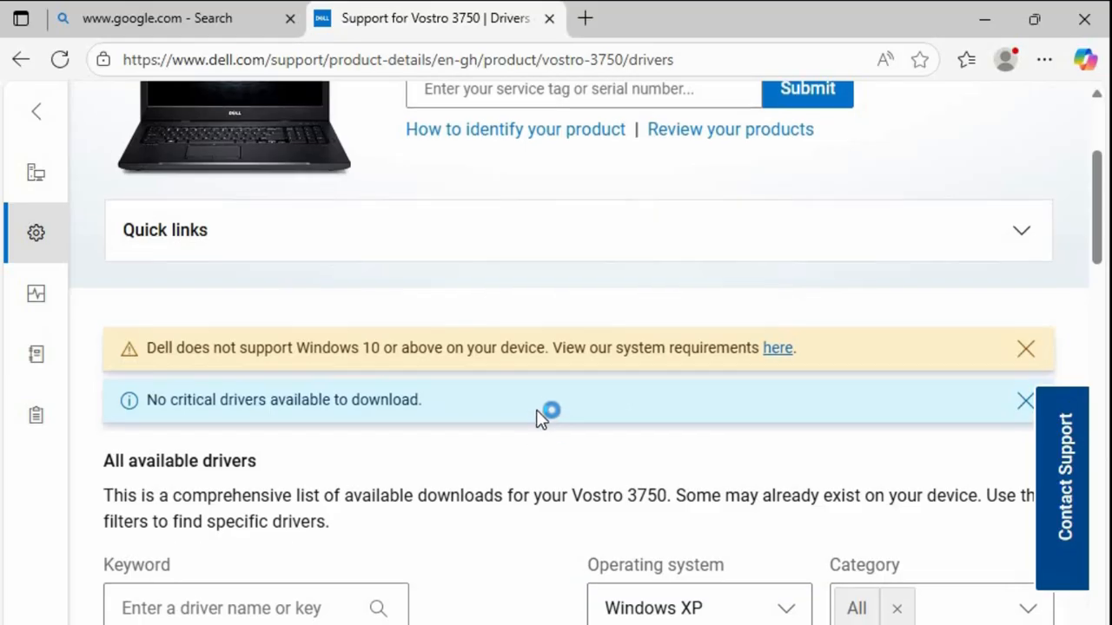
scroll(546, 415, "down", 2)
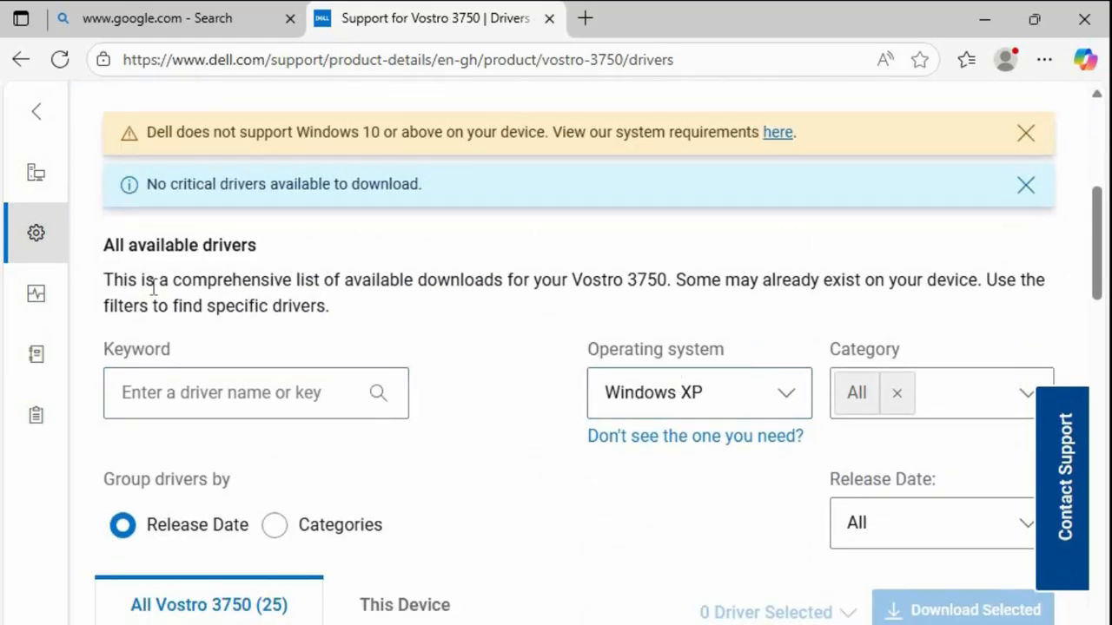
left_click_drag(103, 251, 293, 252)
left_click(107, 251)
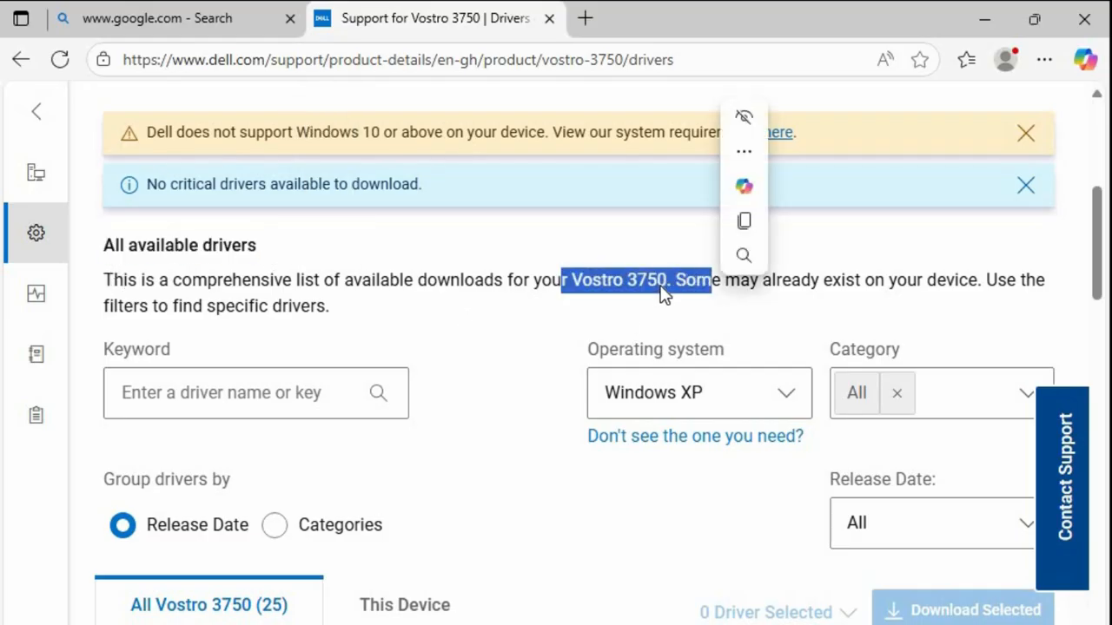
left_click(662, 303)
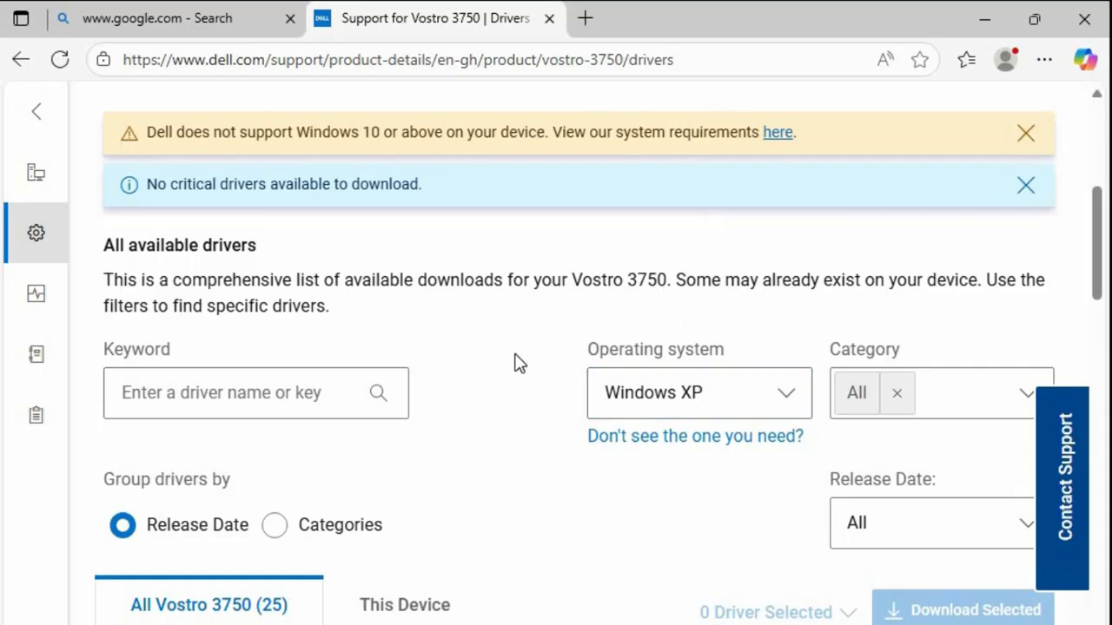
left_click(788, 398)
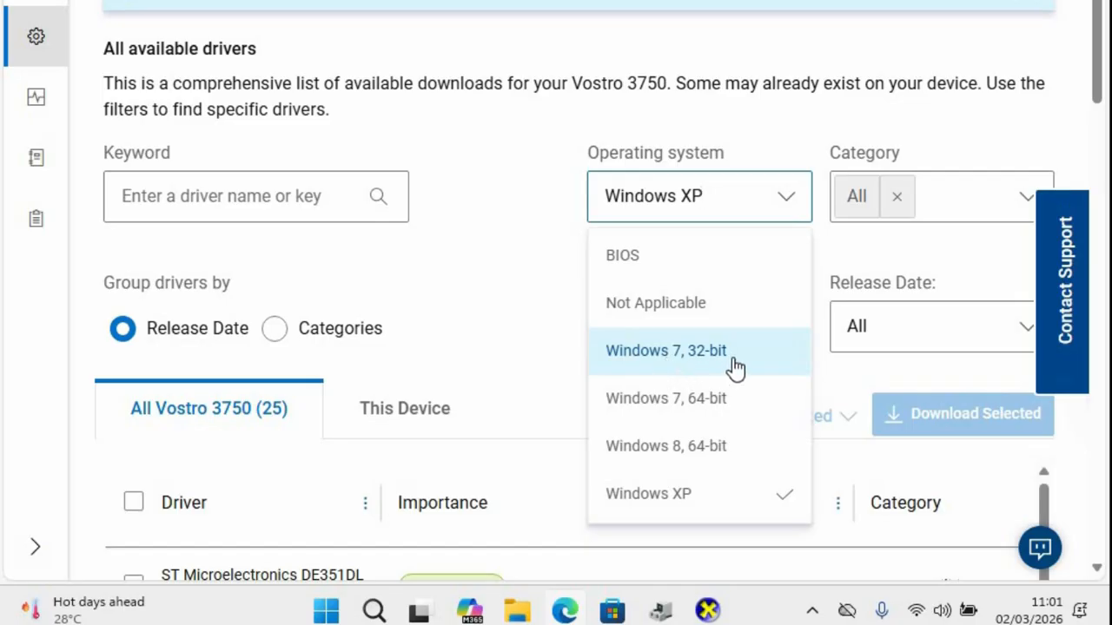
left_click(682, 446)
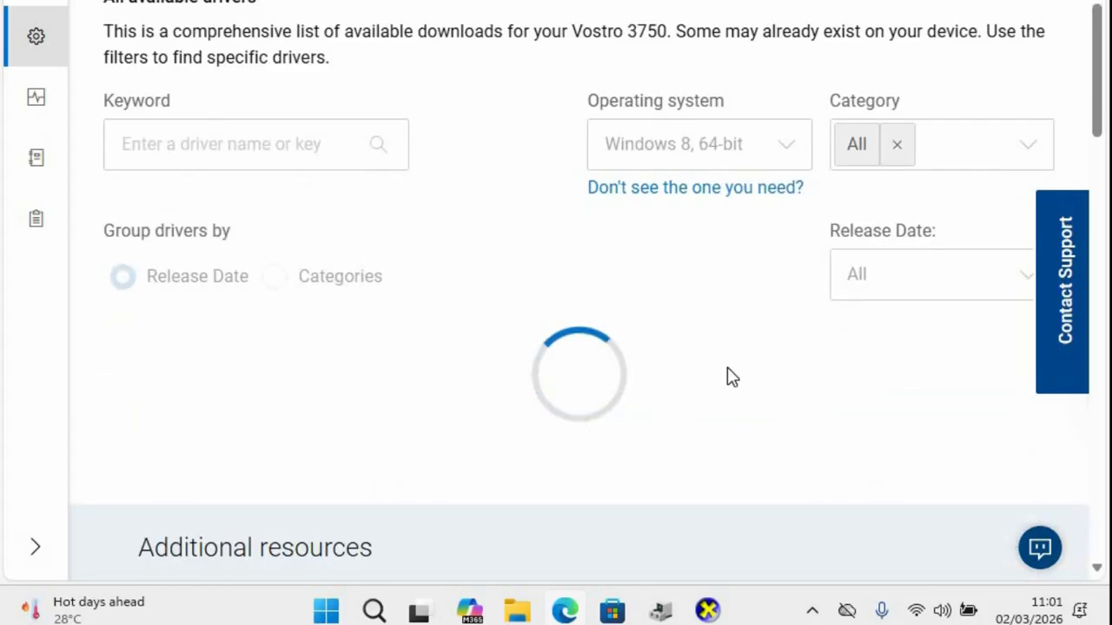
Step: Look through the listed drivers and limit them to the Video category
scroll(730, 375, "down", 5)
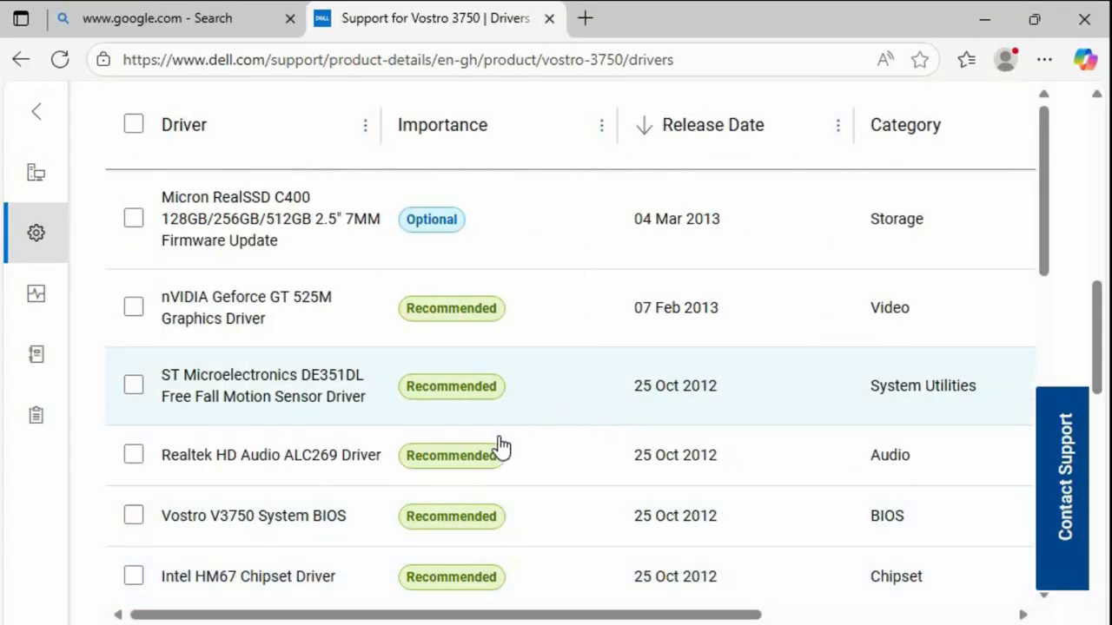
scroll(499, 434, "up", 3)
scroll(428, 401, "down", 2)
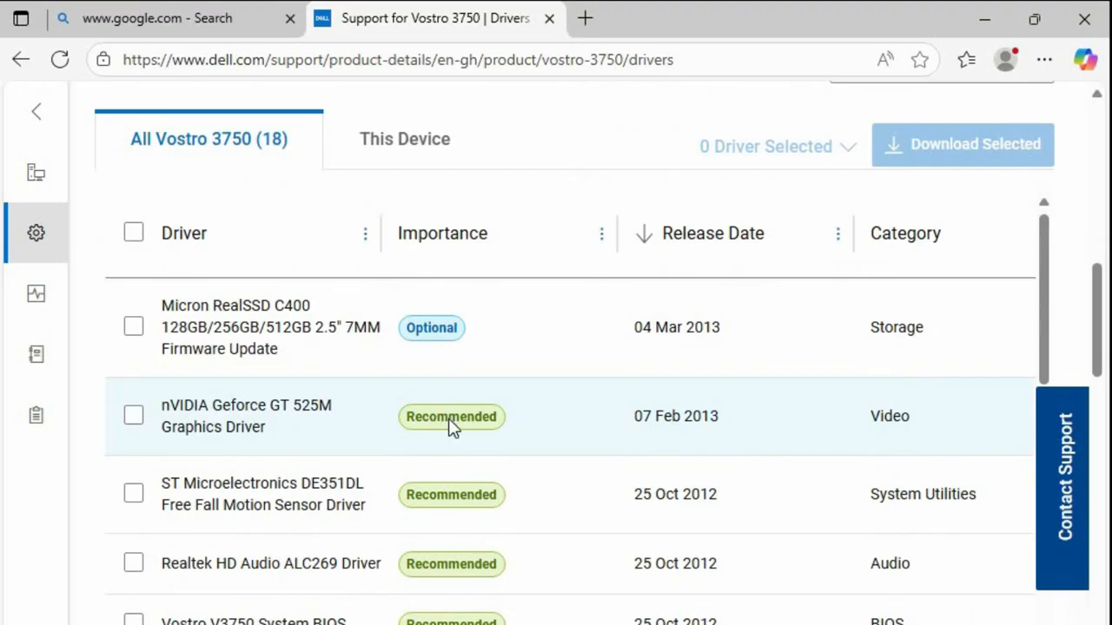
scroll(452, 425, "up", 5)
scroll(591, 445, "down", 3)
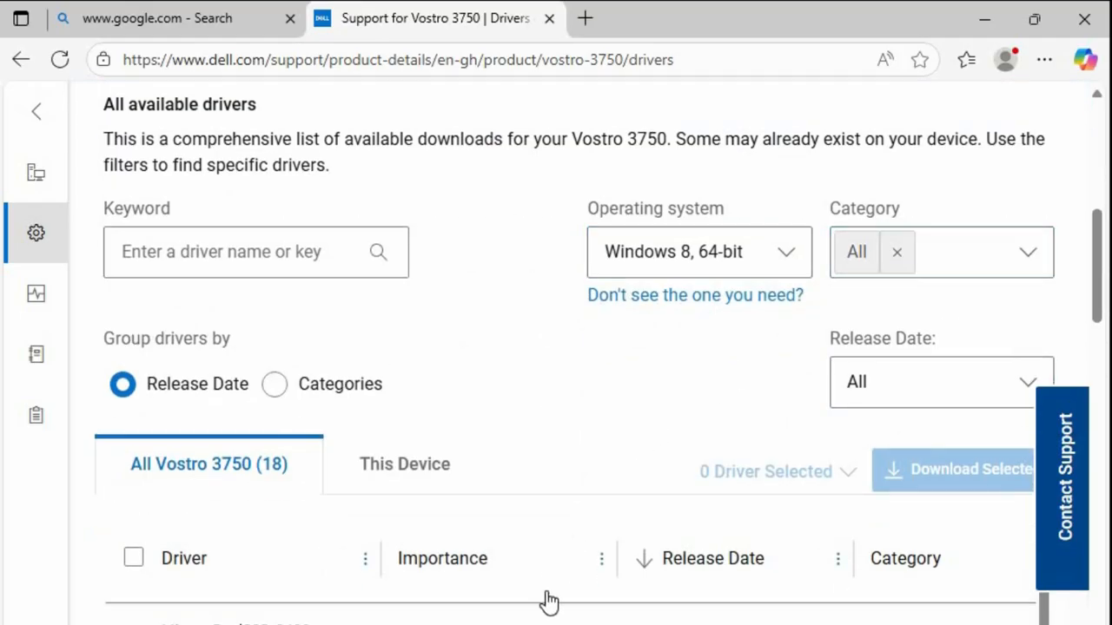
scroll(999, 278, "down", 1)
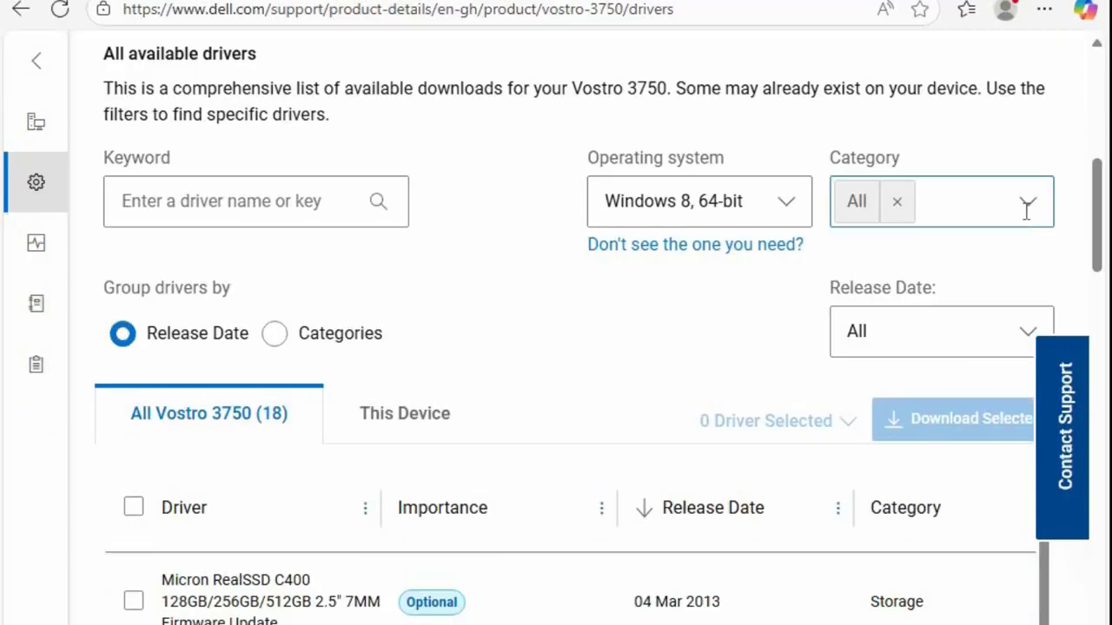
left_click(1025, 208)
scroll(863, 432, "down", 5)
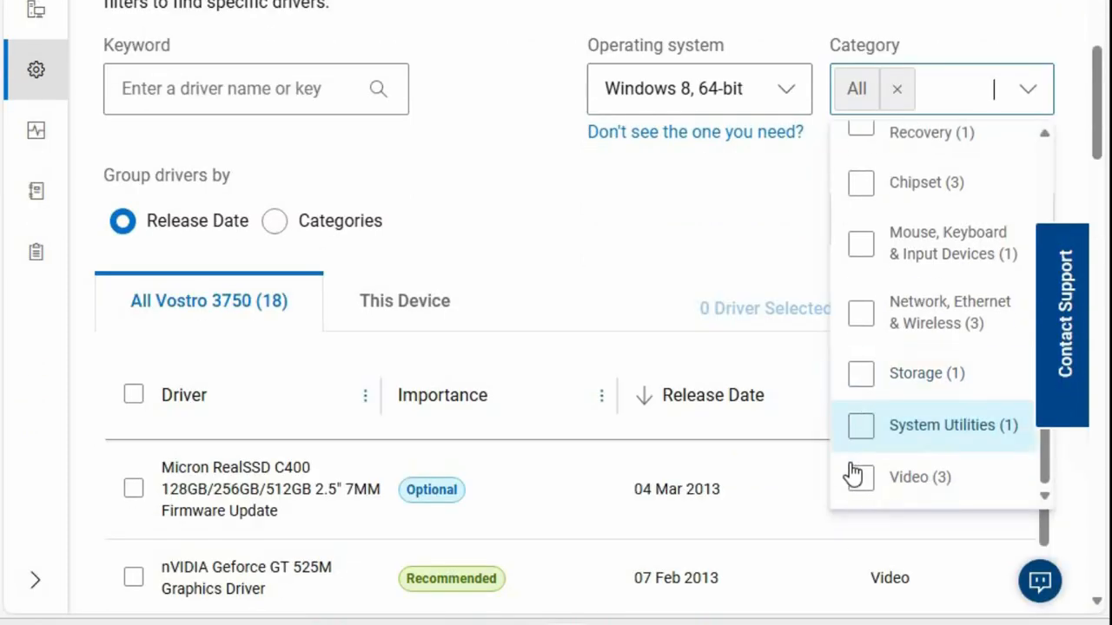
left_click(860, 479)
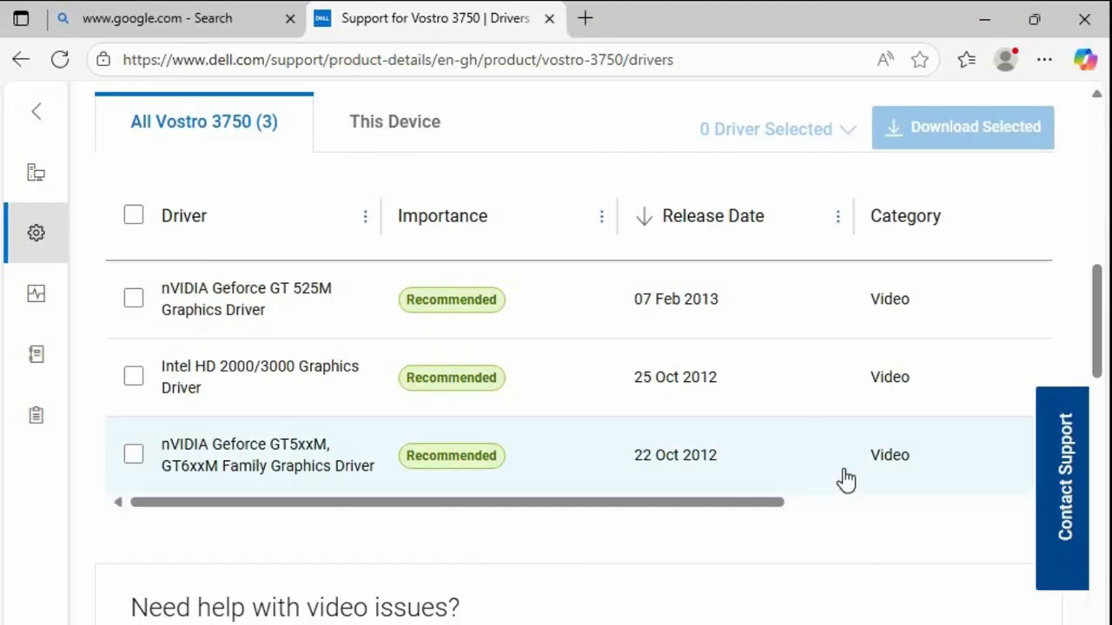
Step: Select the Intel HD 2000/3000 Graphics Driver in the video driver list, start downloading it and cancel the download
scroll(844, 477, "up", 4)
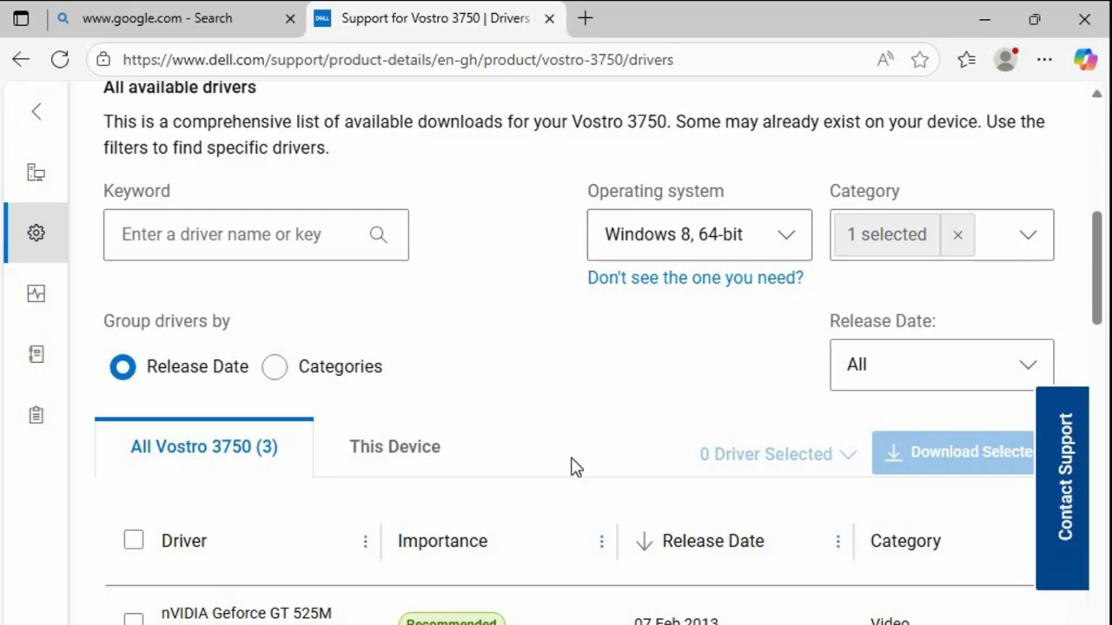
scroll(573, 404, "down", 2)
scroll(280, 385, "down", 4)
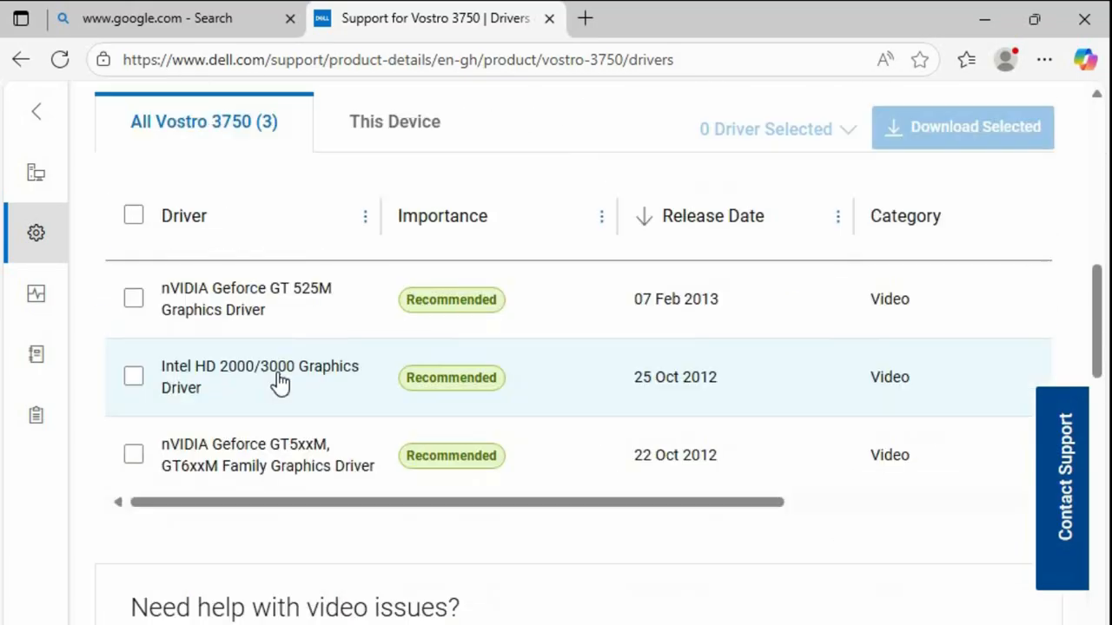
scroll(280, 379, "up", 4)
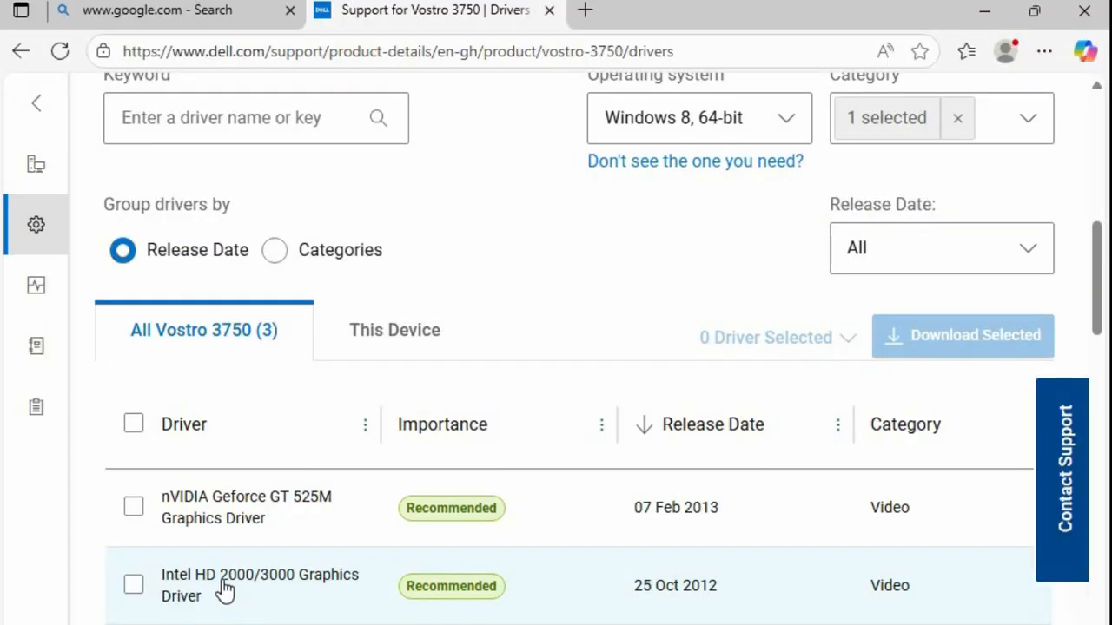
left_click(132, 585)
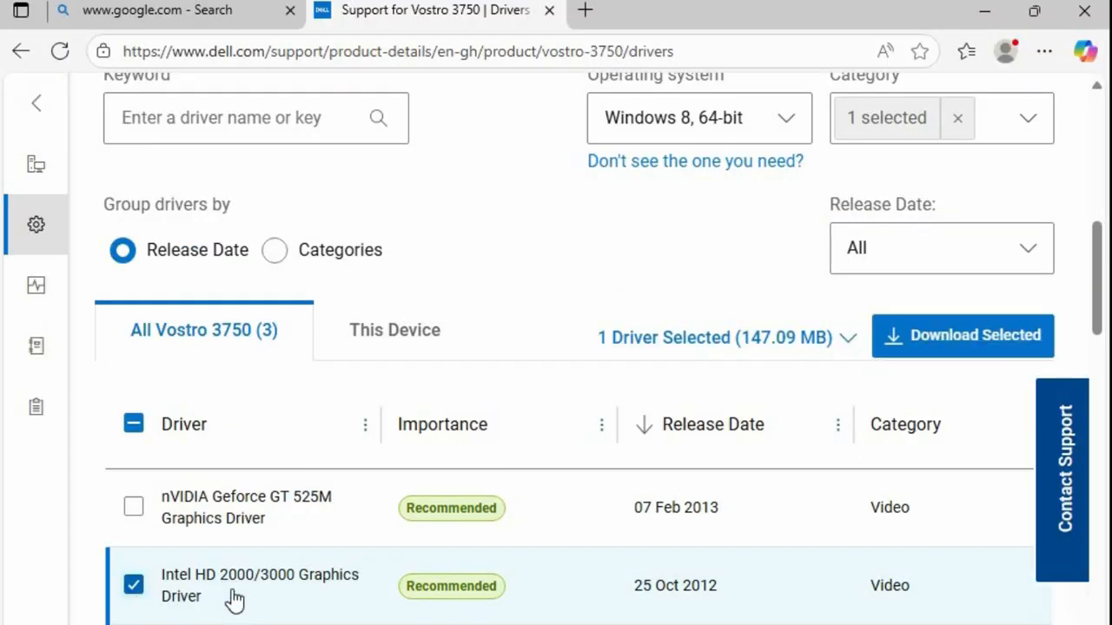
left_click(967, 343)
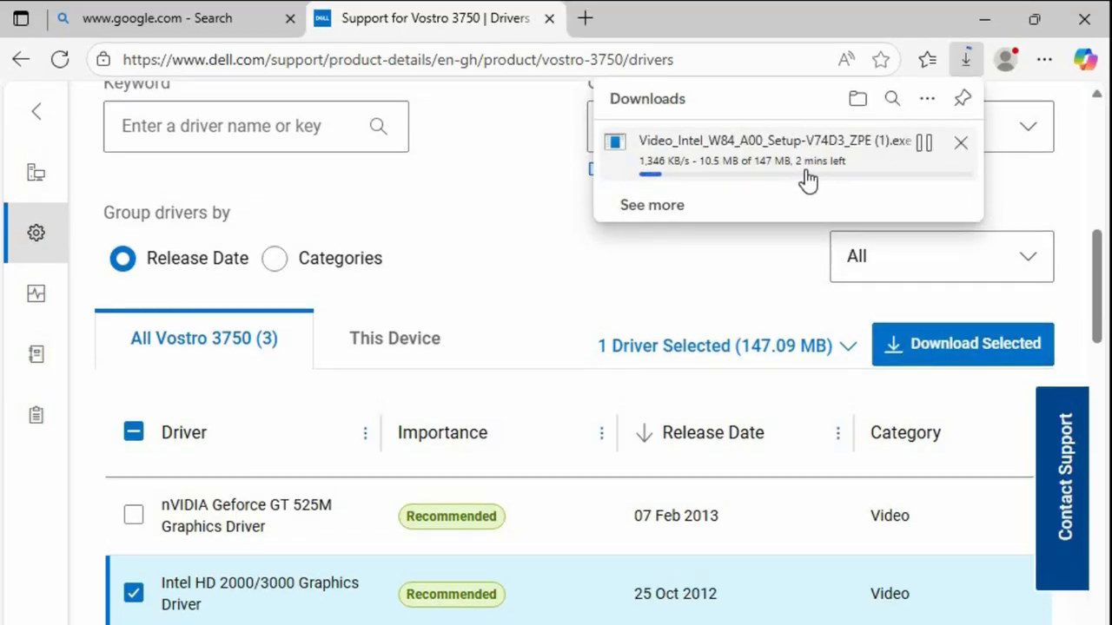
left_click(960, 155)
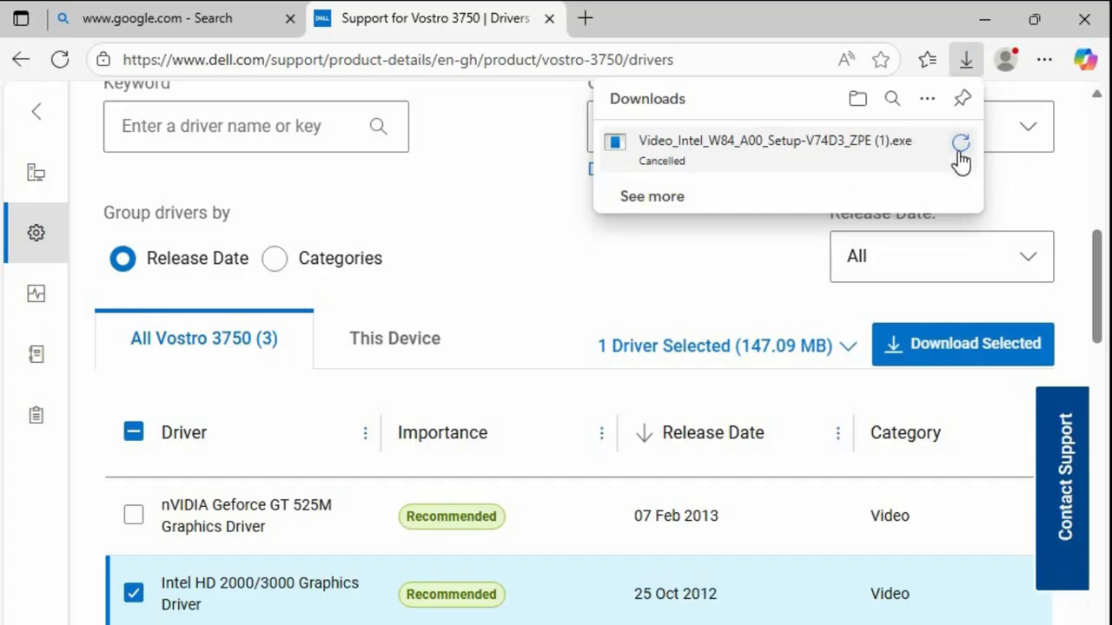
Step: Open the downloads folder containing the driver installer, and minimise the browser, Downloads and Device Manager windows
left_click(856, 103)
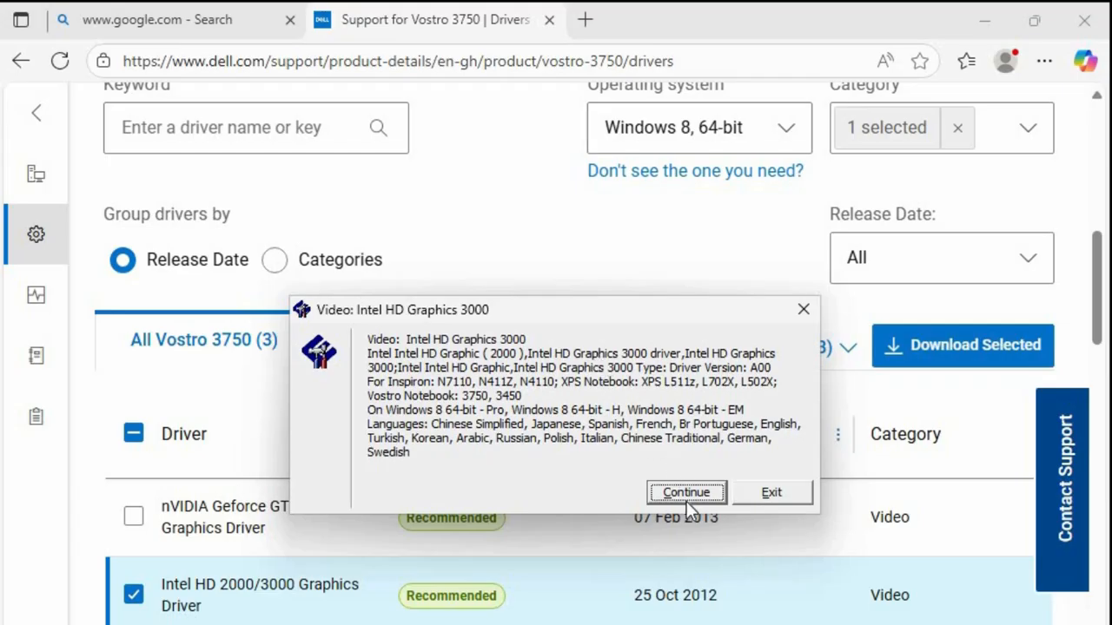
left_click(985, 20)
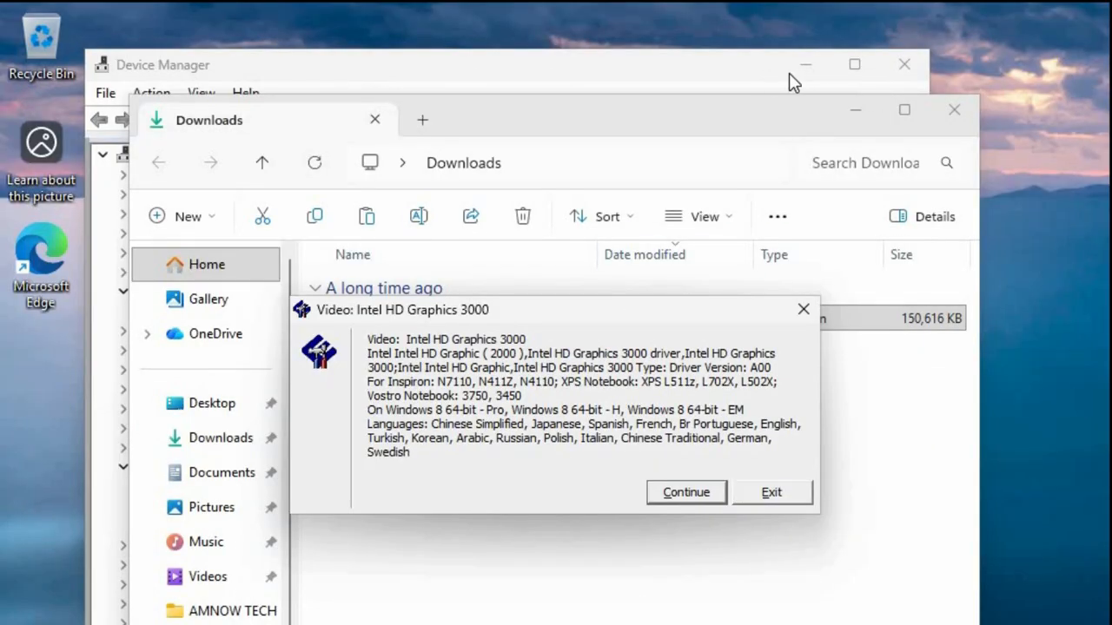
left_click(844, 104)
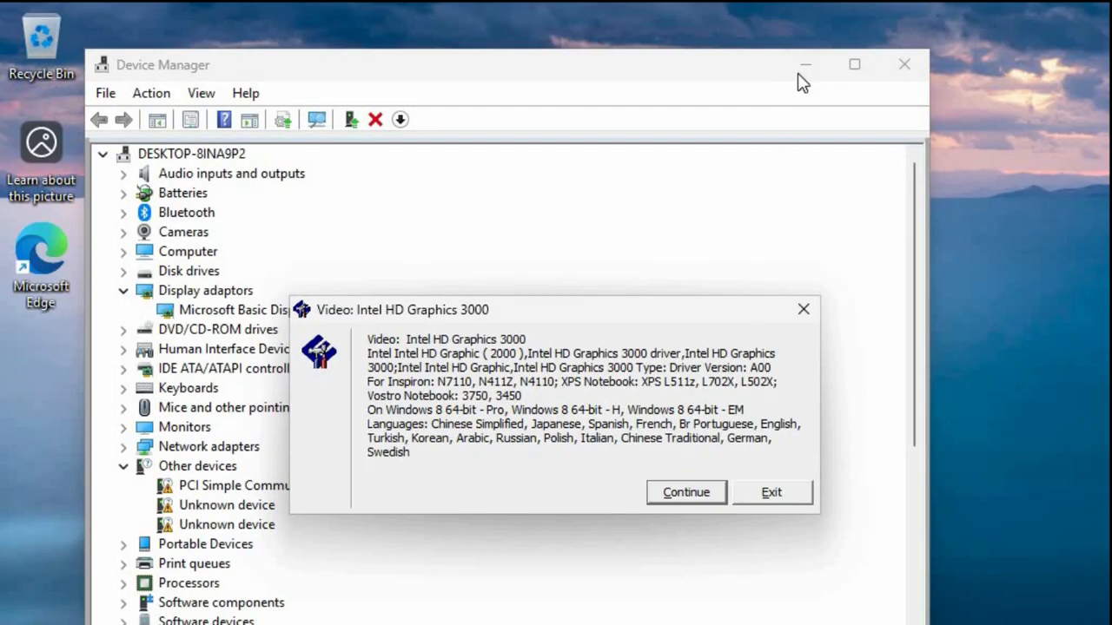
left_click(806, 65)
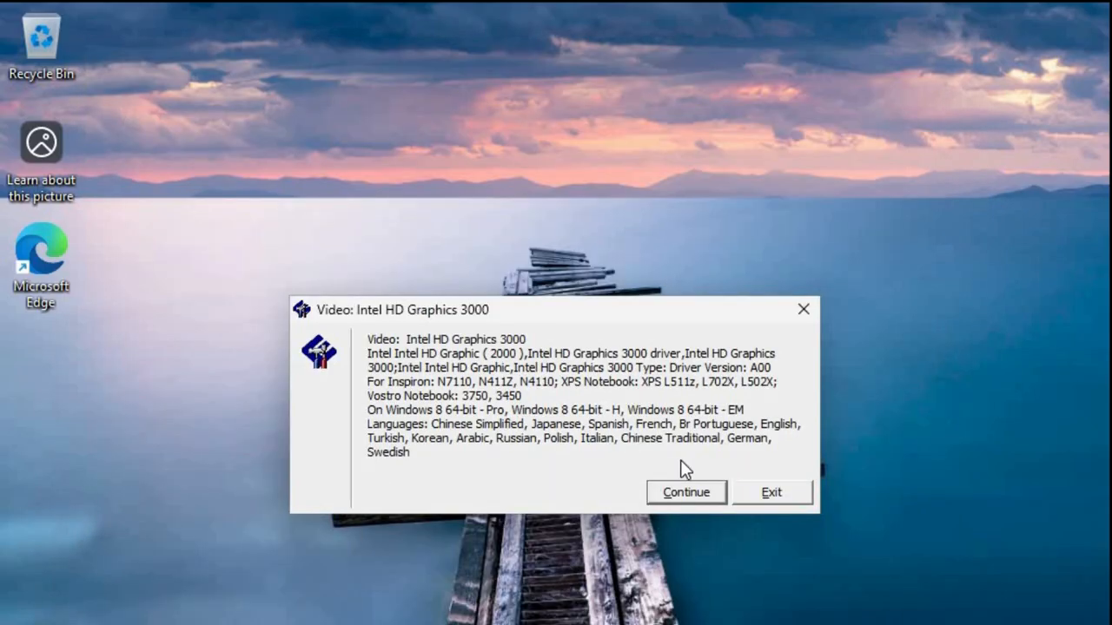
Step: Unzip the Intel HD Graphics 3000 driver files to C:\Dell\Drivers\V74D3\, creating the missing folder
left_click(670, 492)
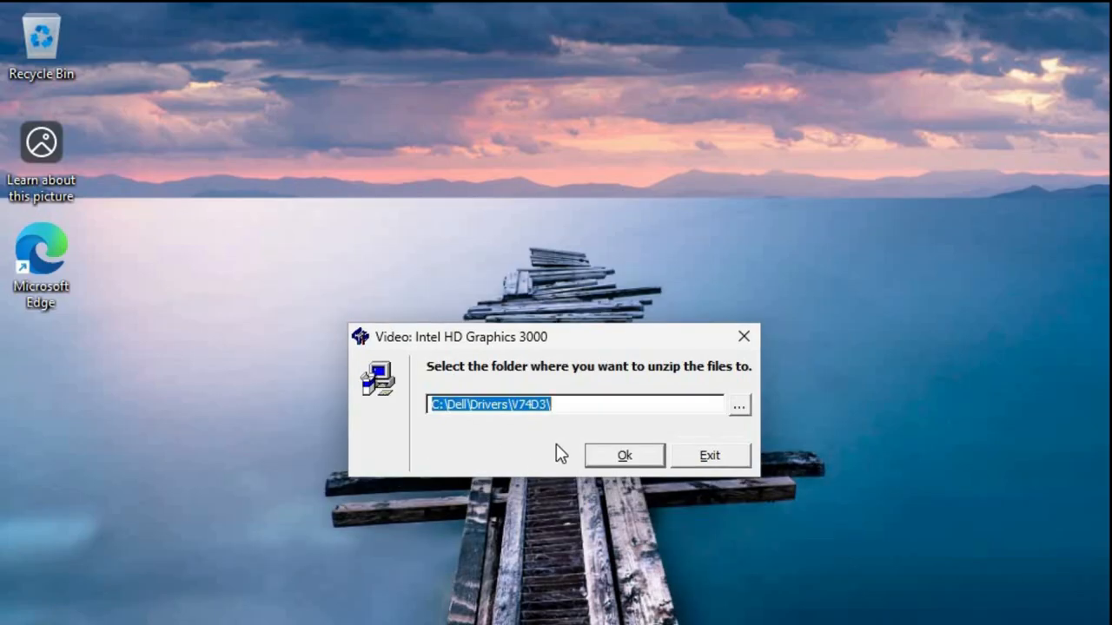
left_click(603, 458)
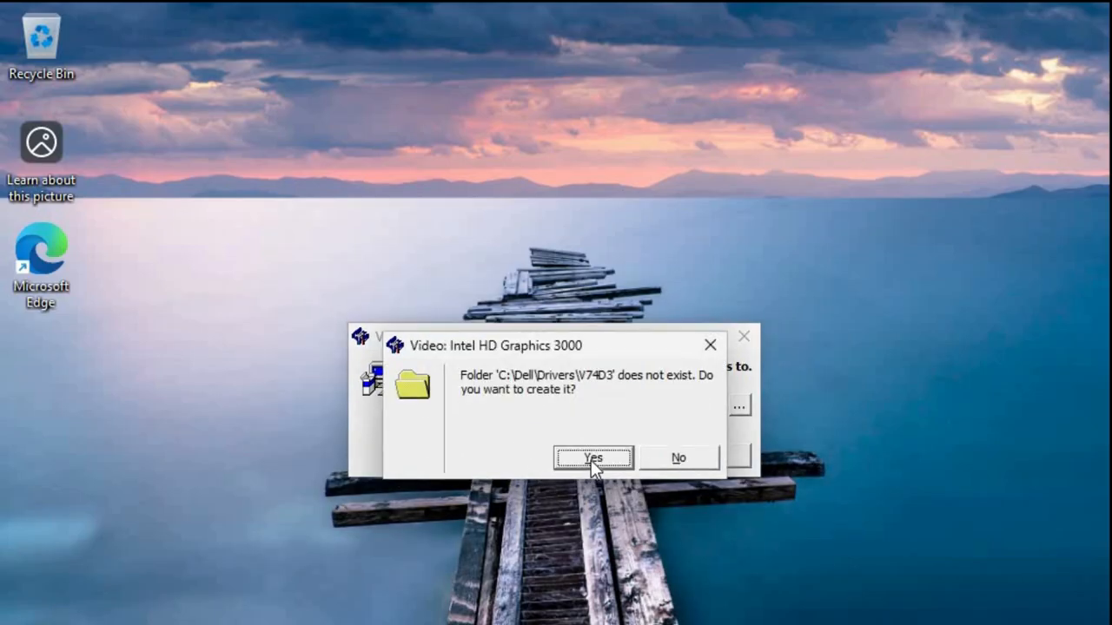
left_click(593, 460)
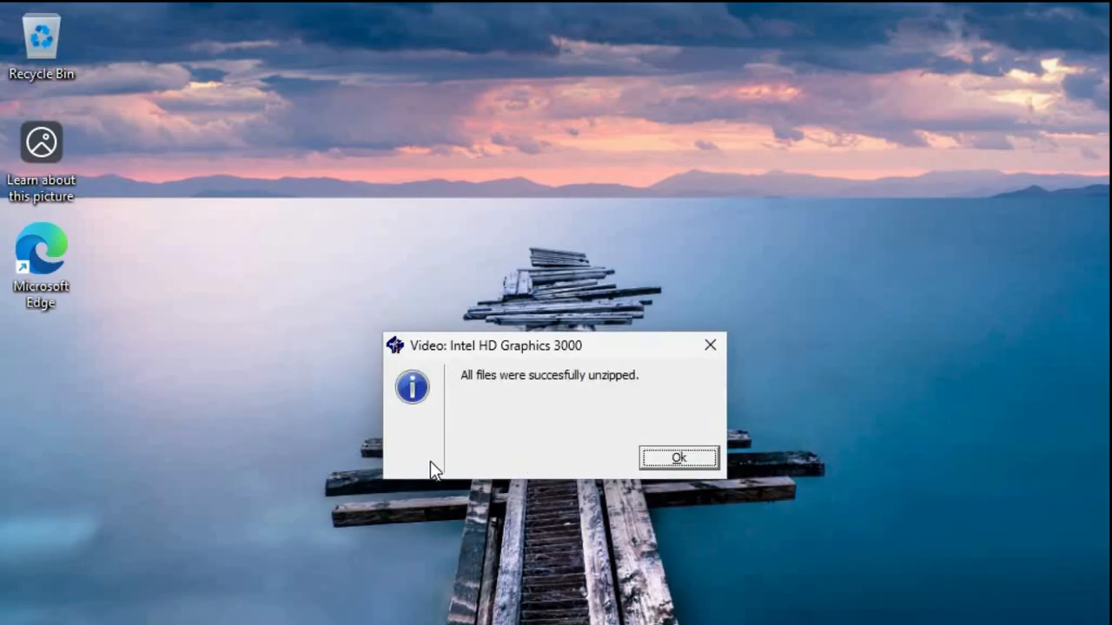
left_click(687, 459)
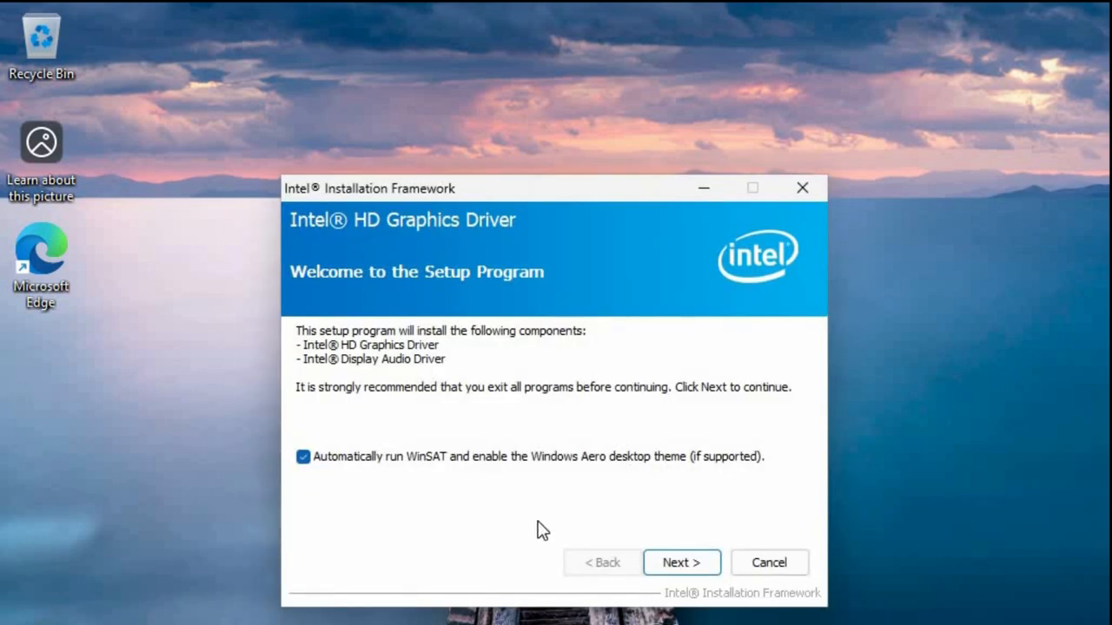
Step: Install the Intel HD Graphics Driver and Display Audio Driver with the setup program, keeping the WinSAT option enabled
left_click(682, 569)
left_click(670, 569)
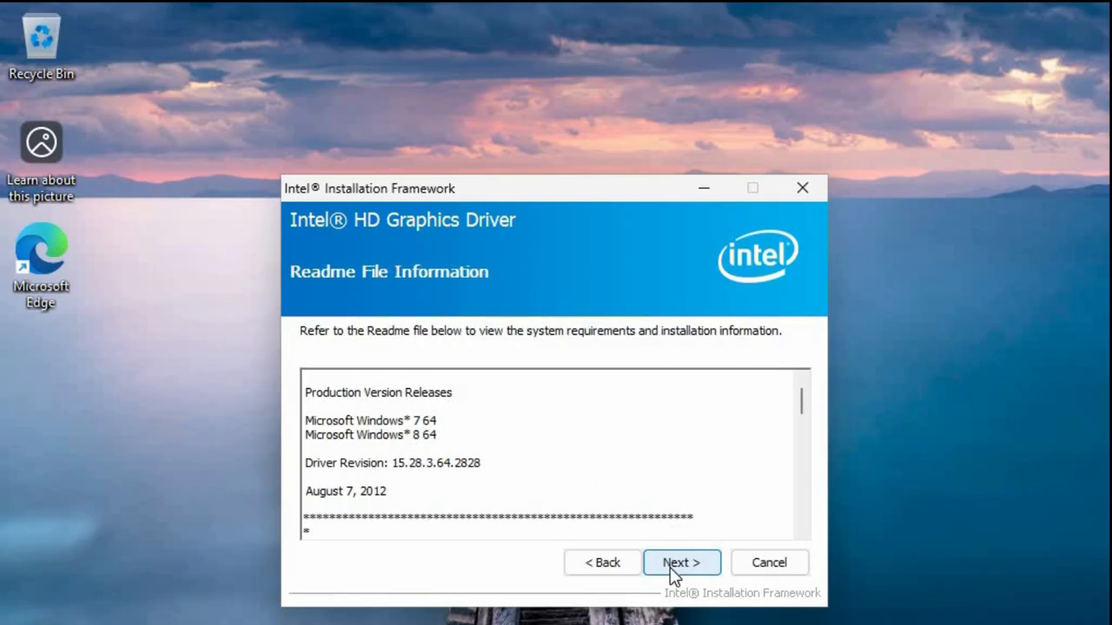
left_click(670, 567)
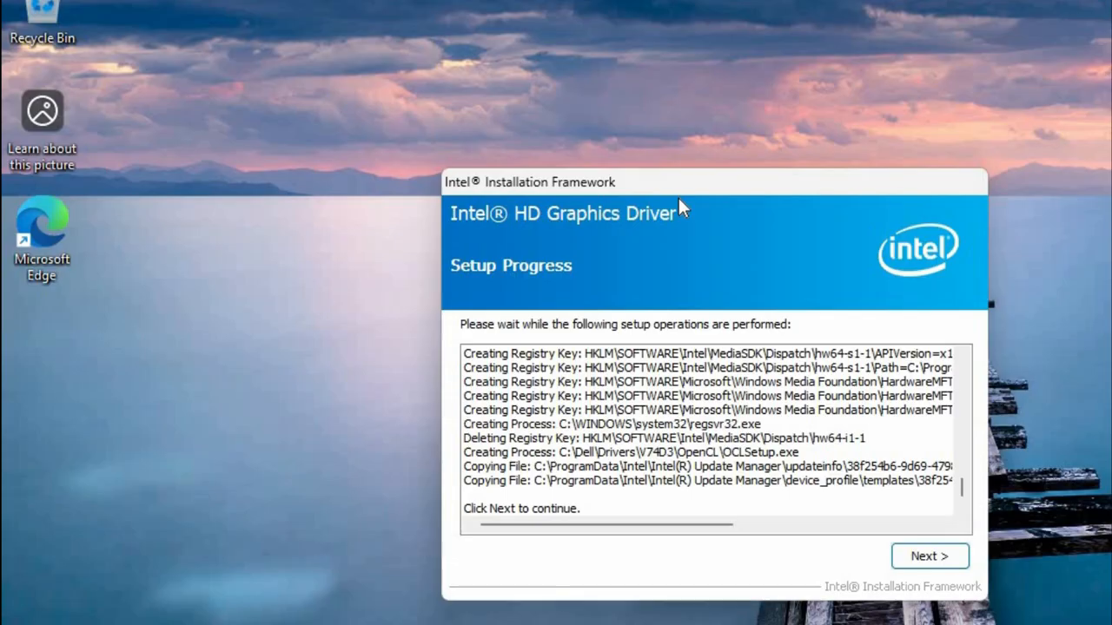
left_click_drag(695, 188, 714, 191)
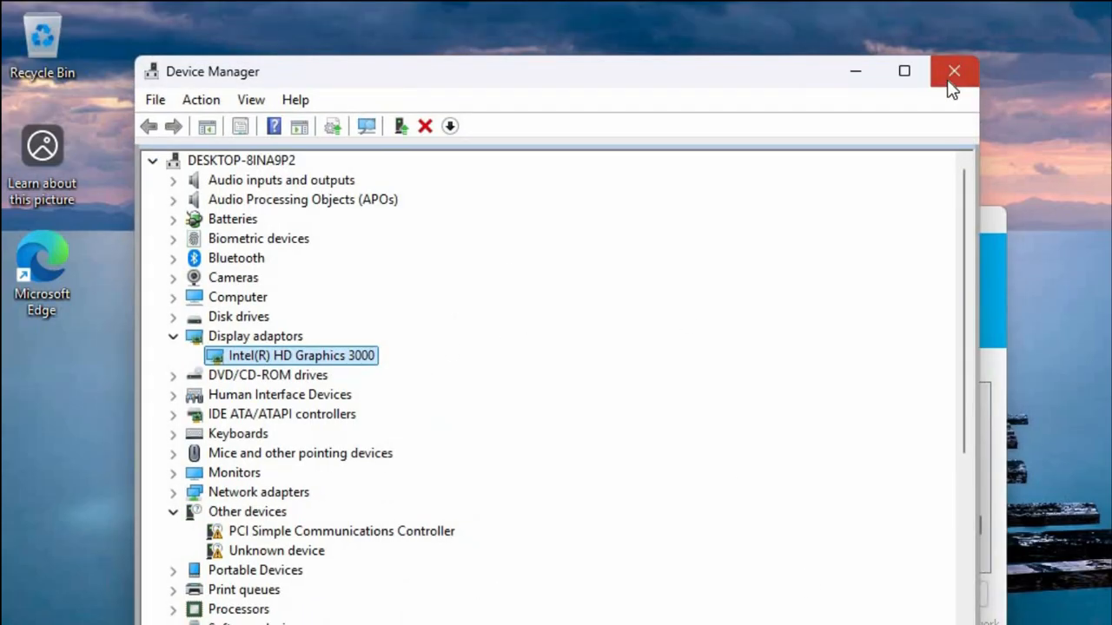
Step: Close and reopen Device Manager, check the adaptor listed under Display adaptors, and minimise the window
left_click(954, 71)
key("super+x")
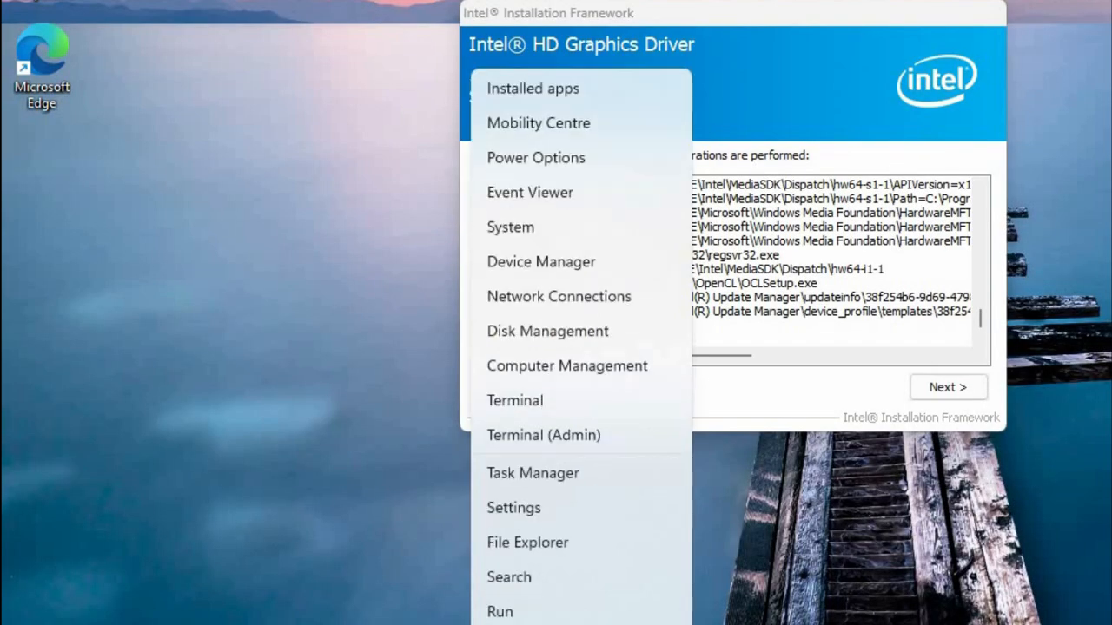
left_click(587, 264)
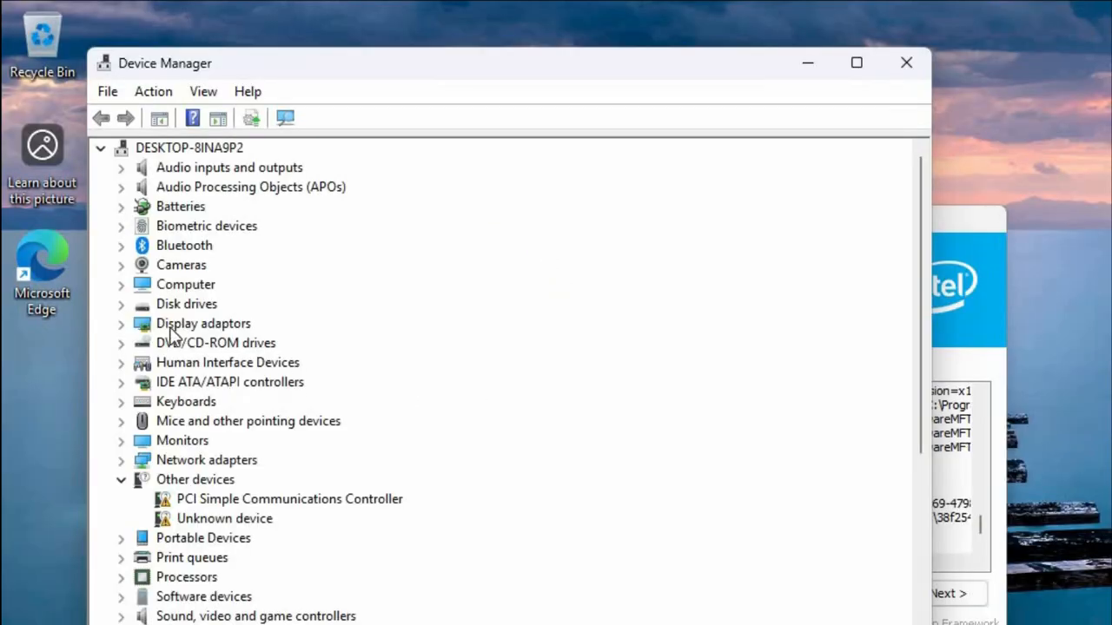
double_click(171, 330)
left_click(251, 346)
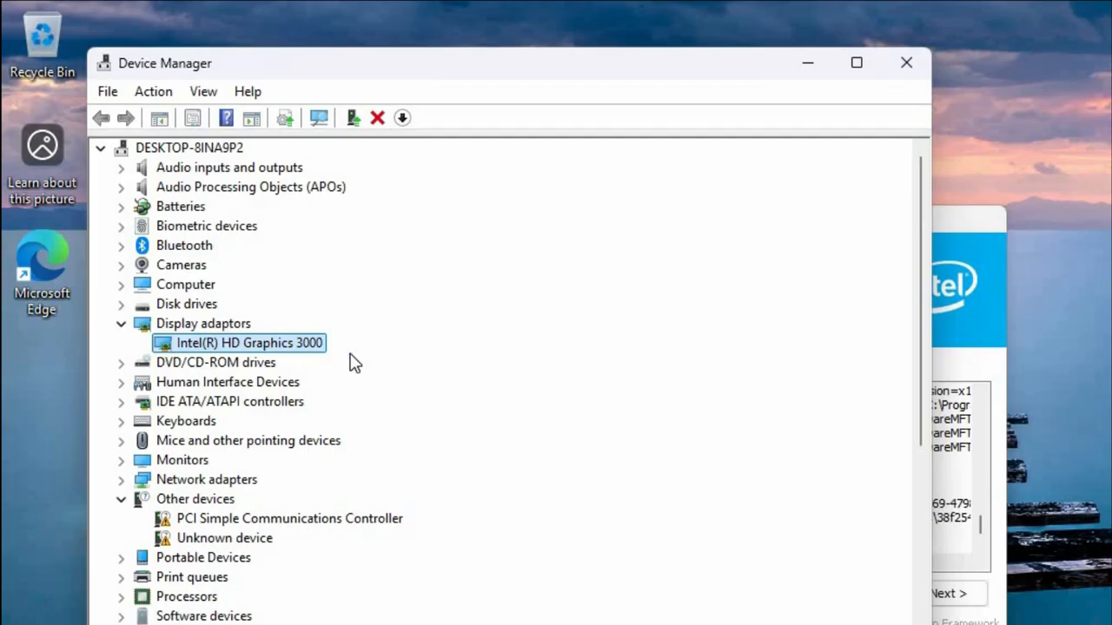
left_click(810, 65)
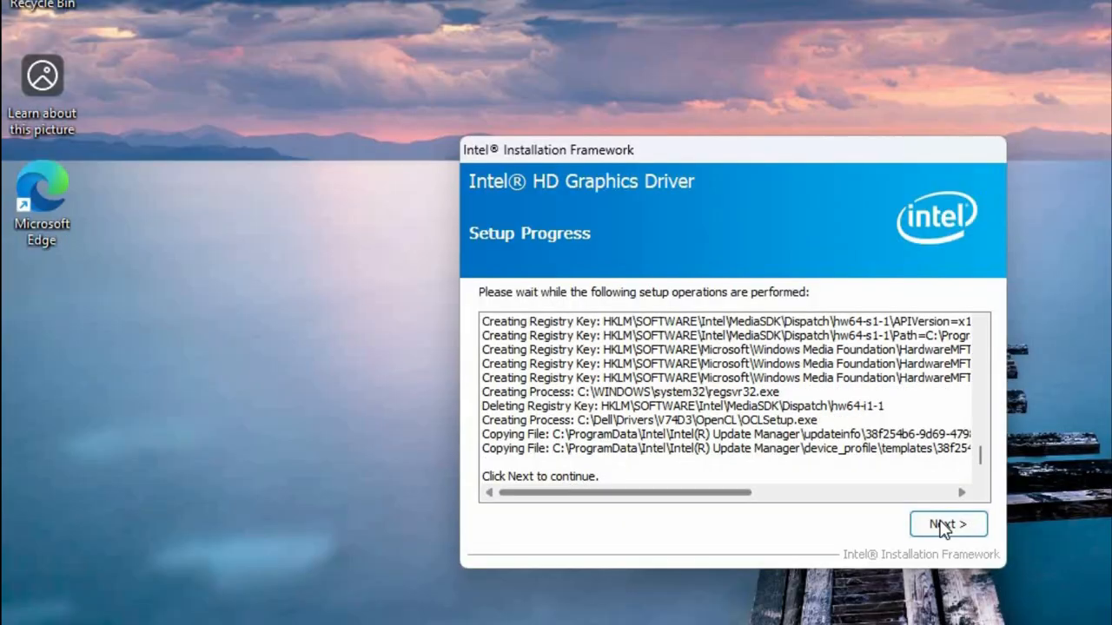
Step: Continue the Intel HD Graphics Driver setup past the Setup Progress page
left_click(944, 527)
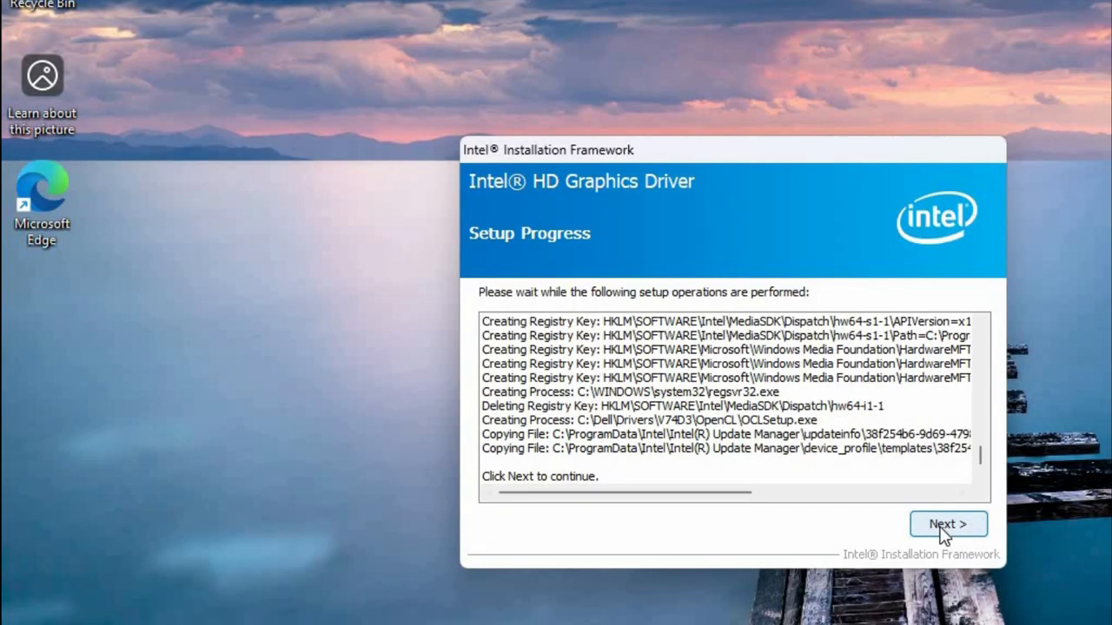